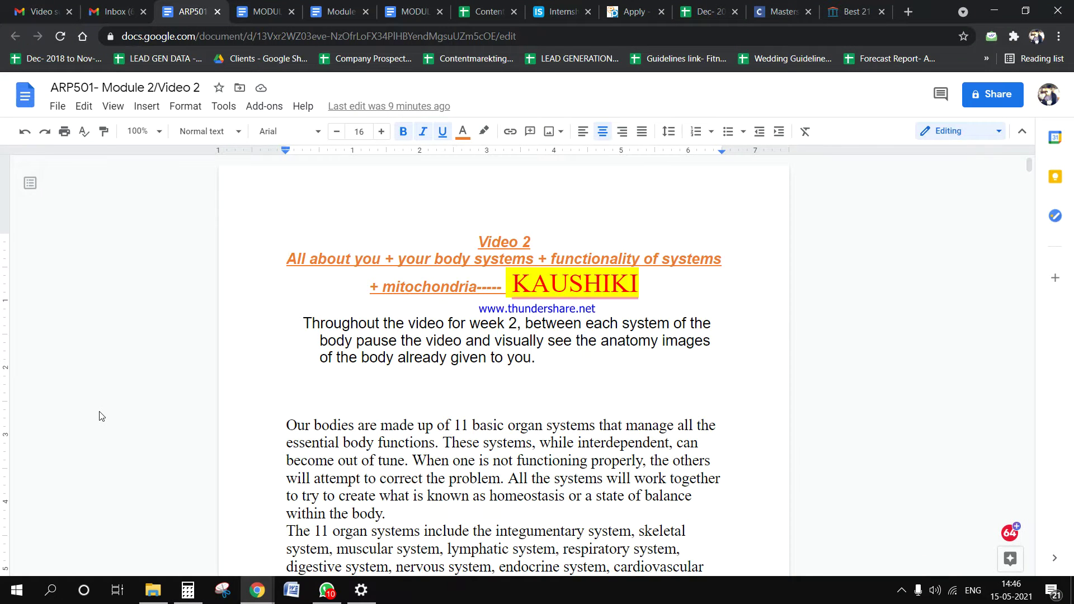
Open the '2000 words approx (ARP0501)' brief draft in Gmail at full size to read it.
click(114, 11)
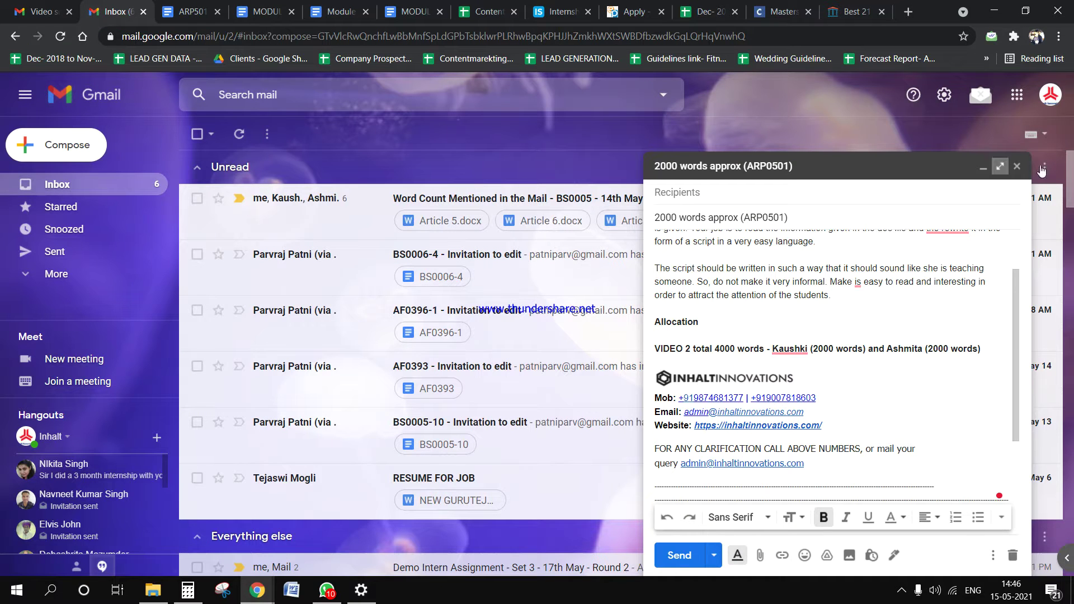
click(1000, 166)
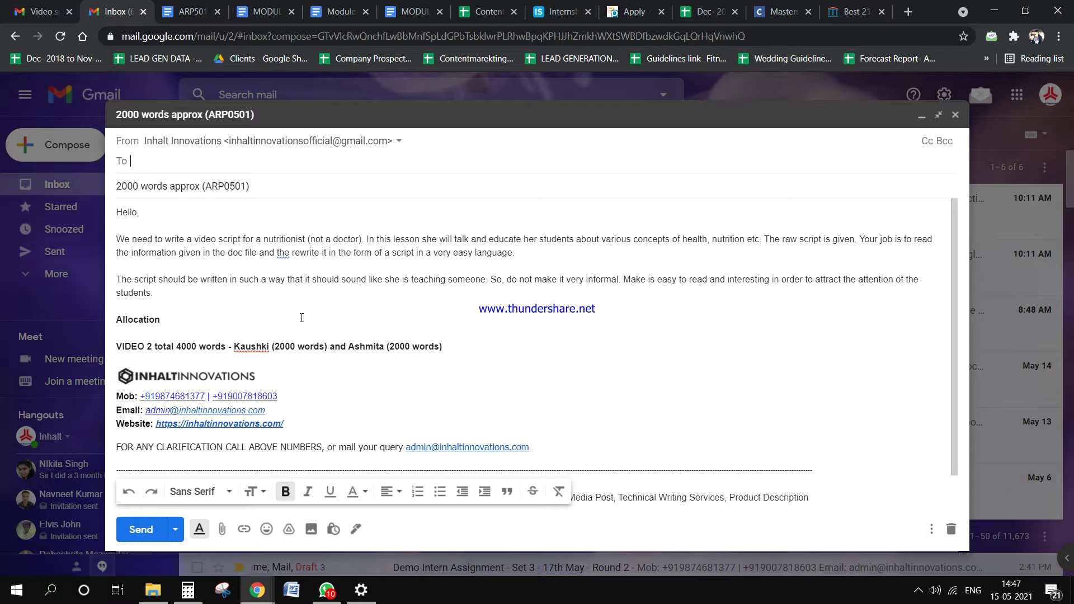
key(ctrl+Tab)
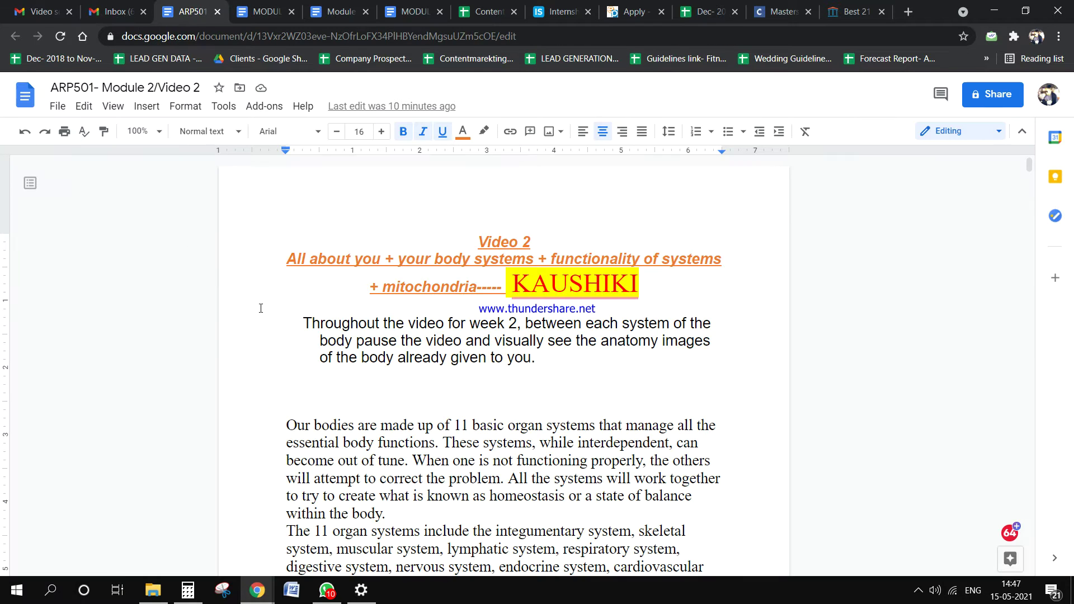
scroll(260, 309, down, 3)
scroll(261, 309, up, 3)
scroll(434, 321, down, 3)
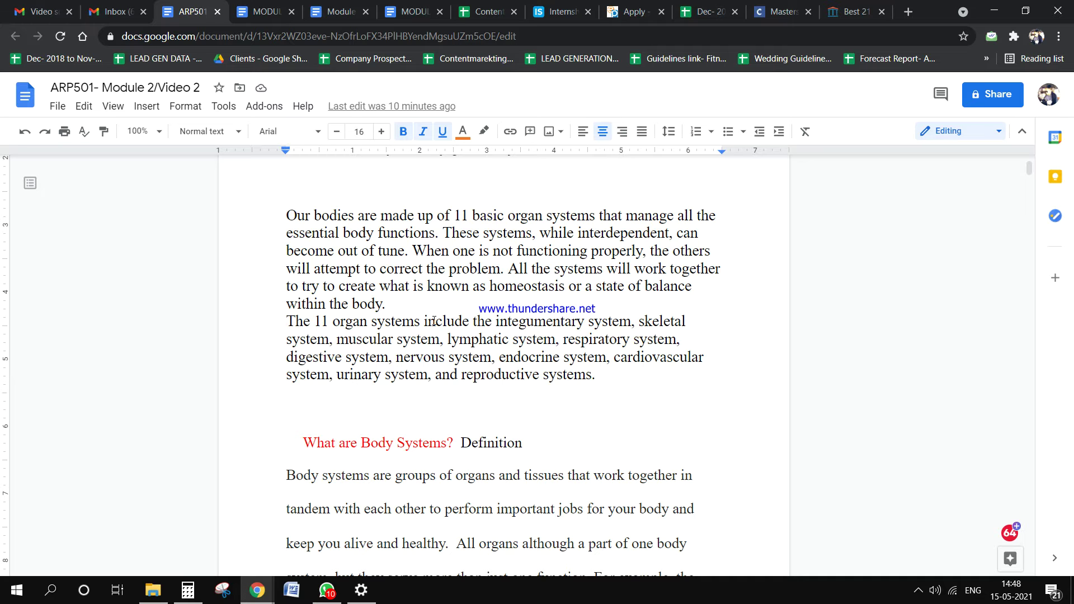
scroll(435, 321, up, 2)
scroll(435, 320, down, 7)
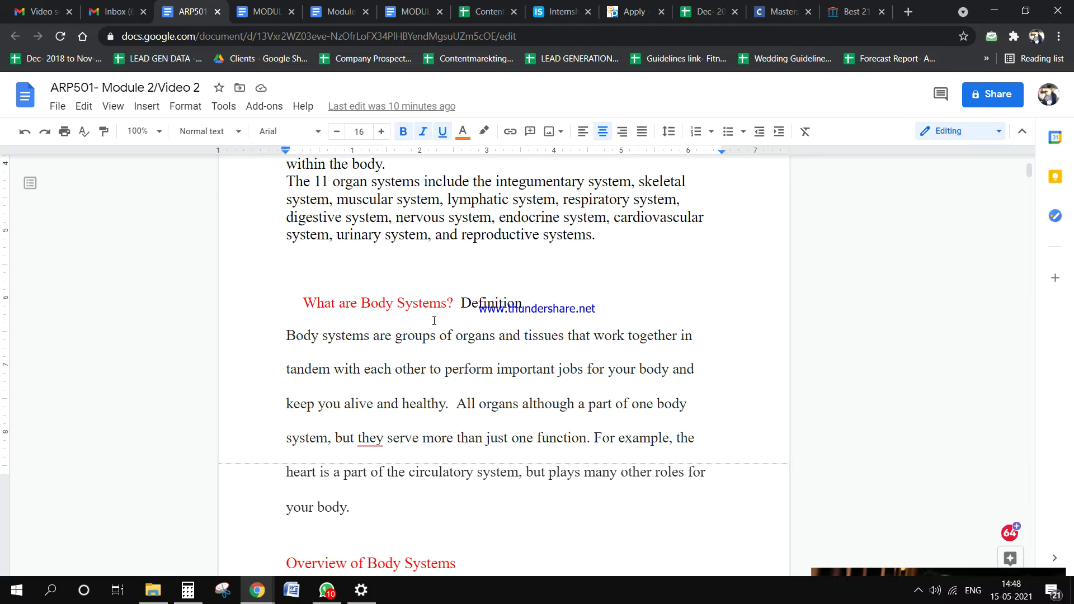
scroll(435, 320, up, 8)
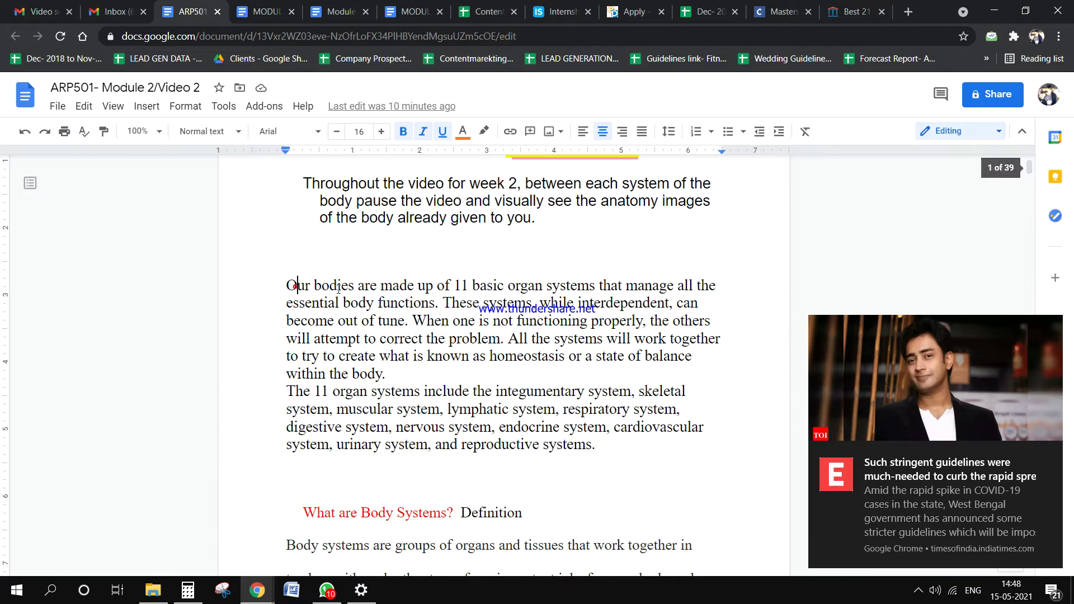
drag(295, 286, 374, 303)
drag(314, 340, 374, 356)
mouse_move(332, 427)
mouse_down()
mouse_move(397, 427)
mouse_move(438, 404)
mouse_up()
scroll(396, 427, down, 4)
click(342, 336)
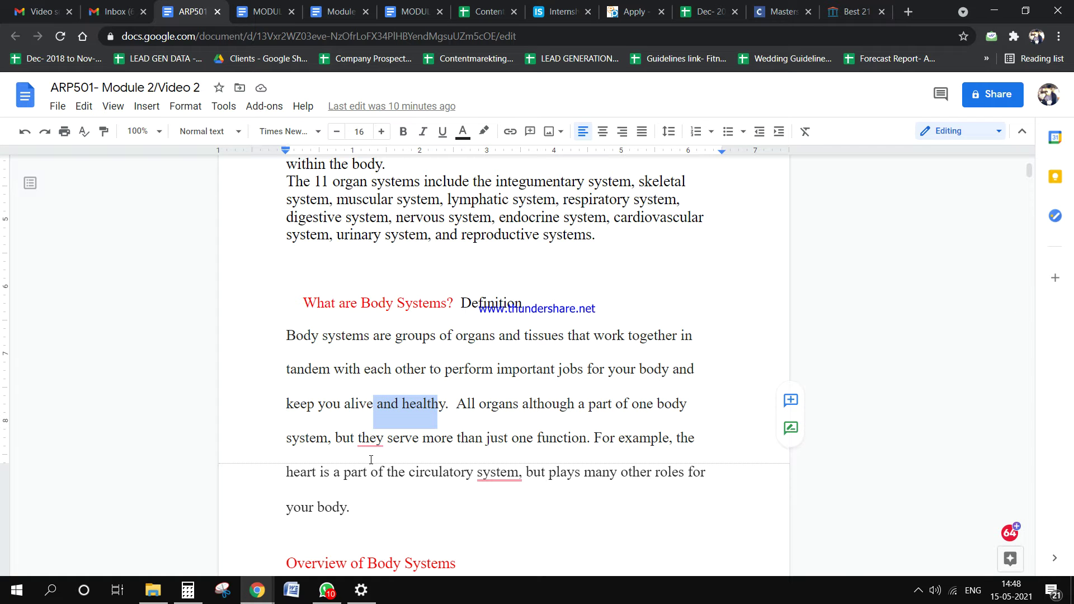
scroll(371, 460, down, 4)
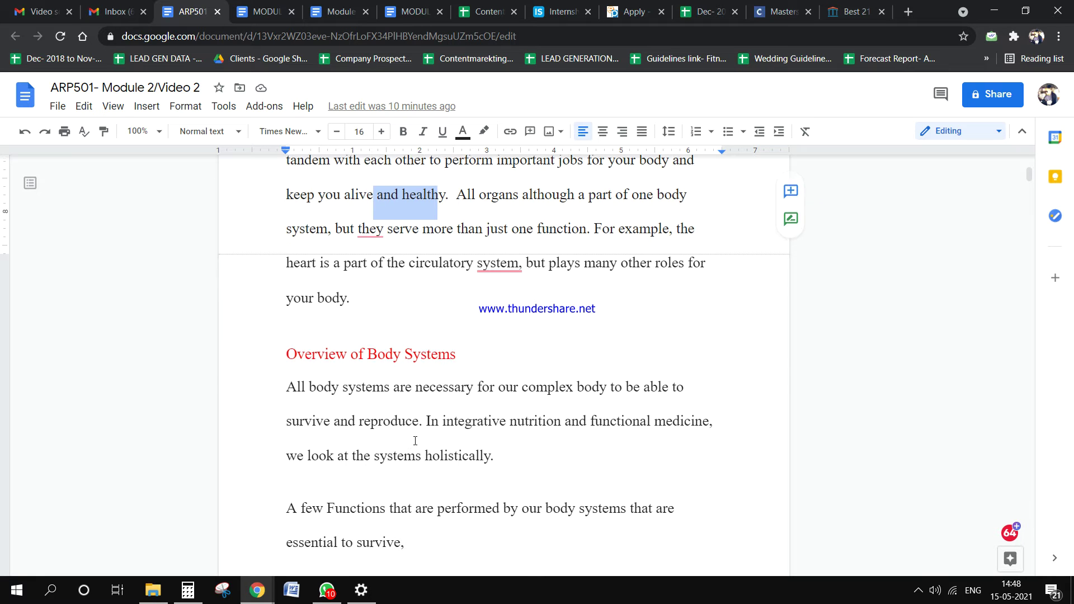
scroll(384, 337, up, 3)
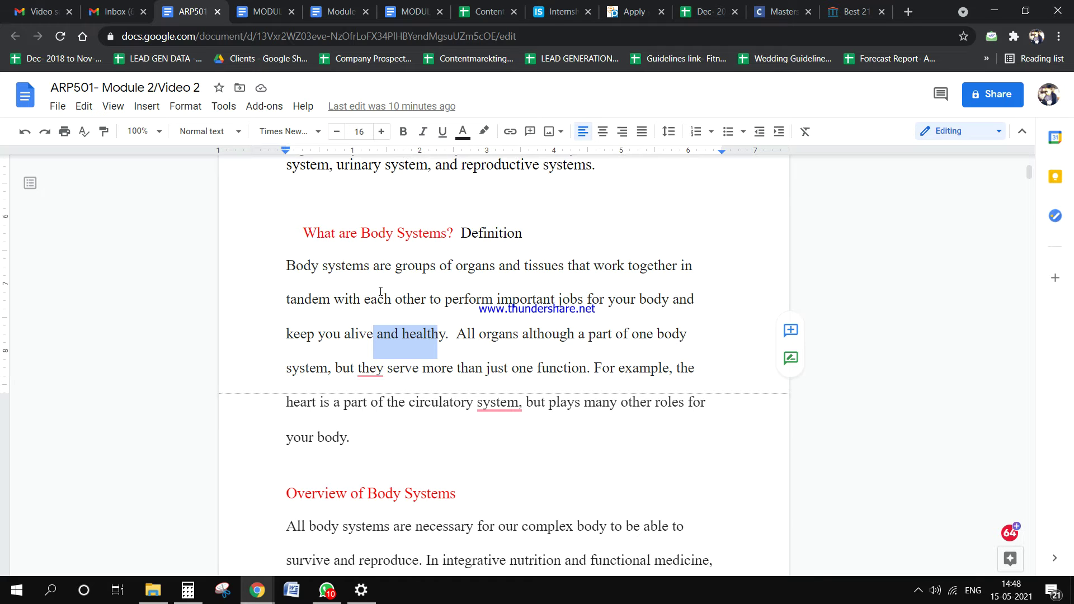
scroll(381, 292, up, 4)
scroll(380, 291, up, 4)
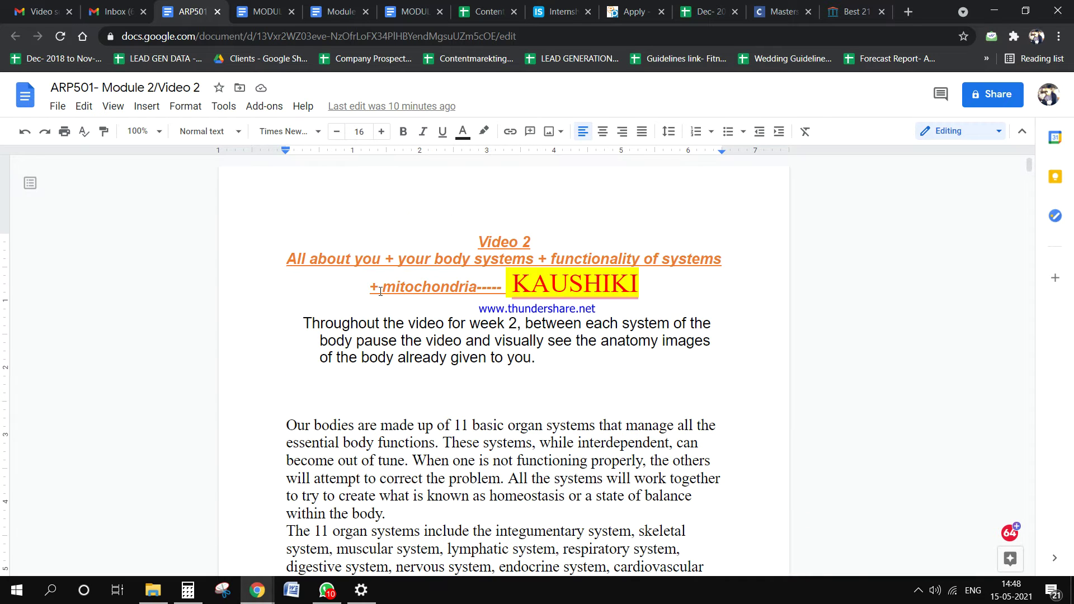
scroll(381, 291, down, 3)
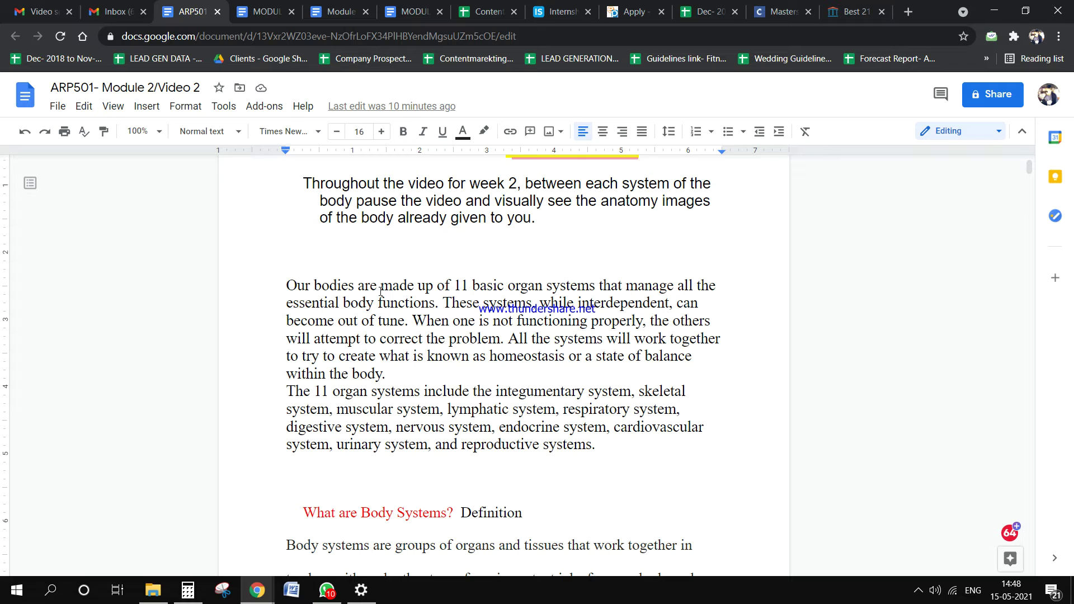
scroll(381, 291, up, 3)
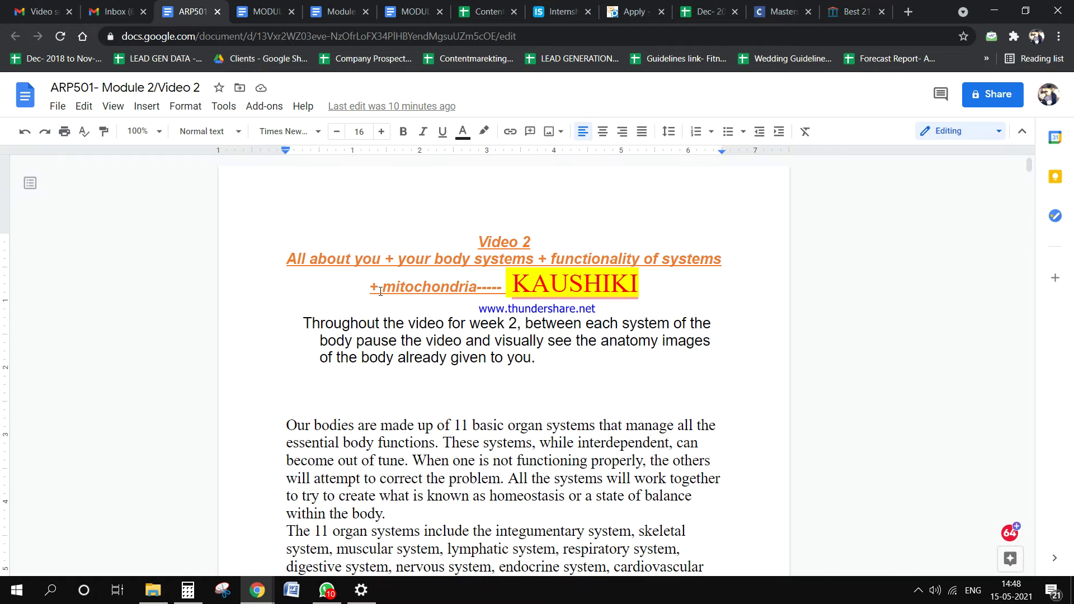
scroll(381, 291, down, 1)
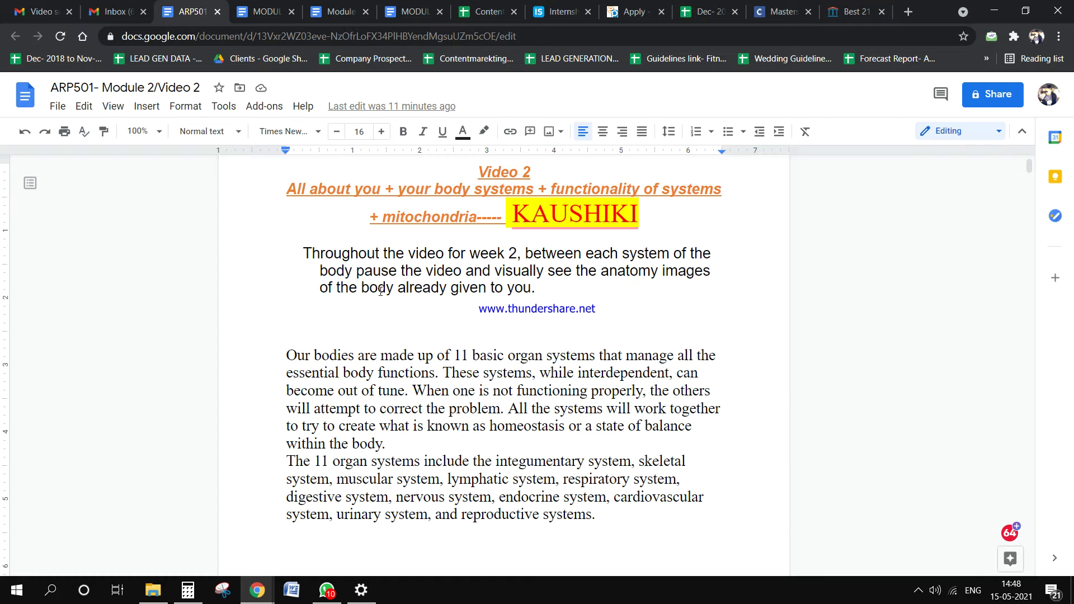
scroll(381, 291, down, 2)
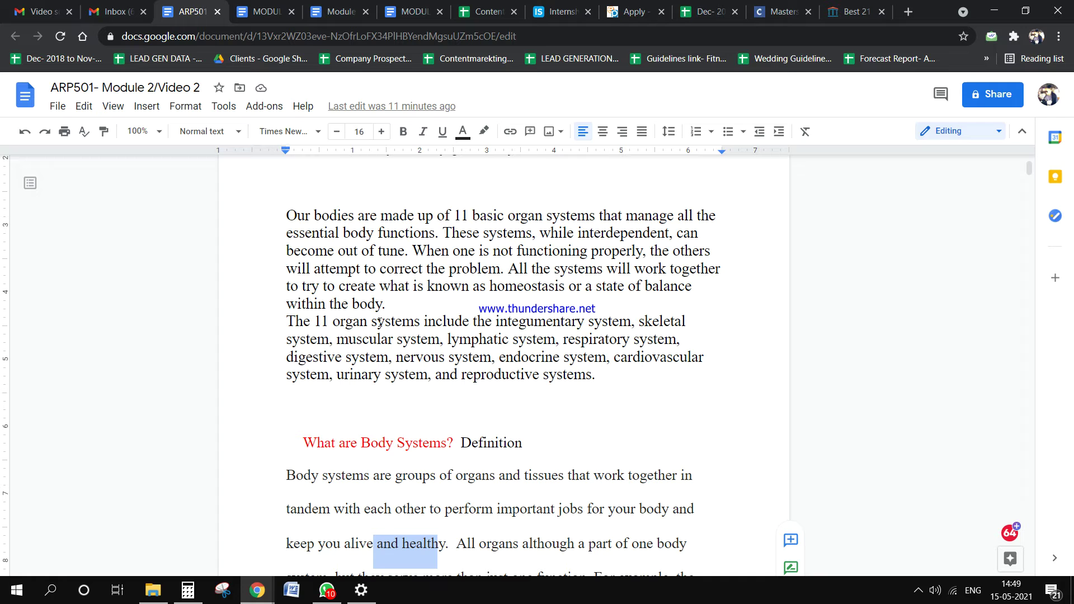
scroll(392, 328, down, 2)
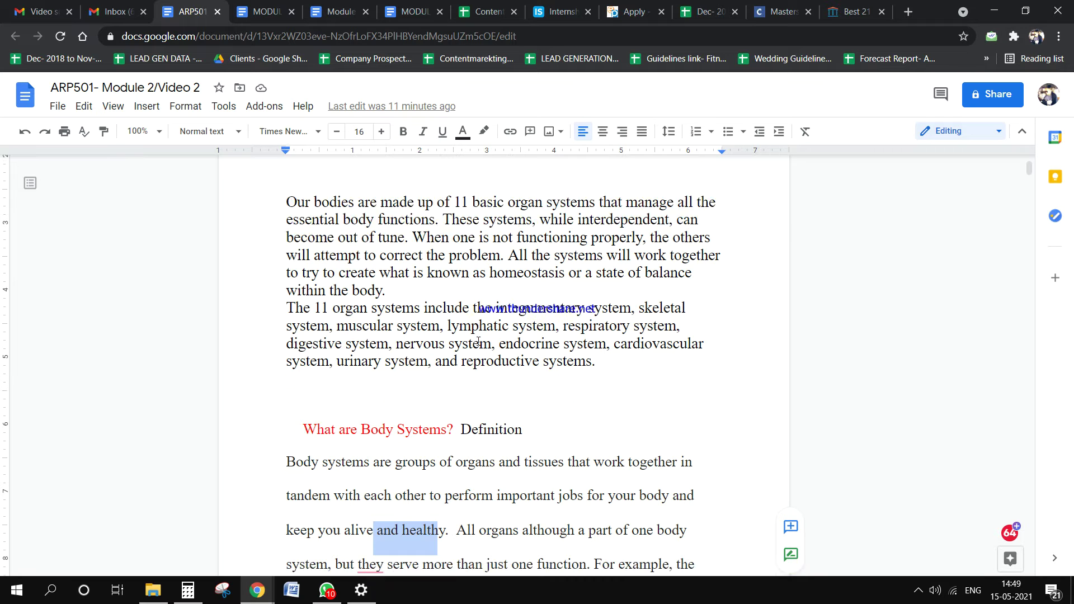
scroll(478, 341, up, 2)
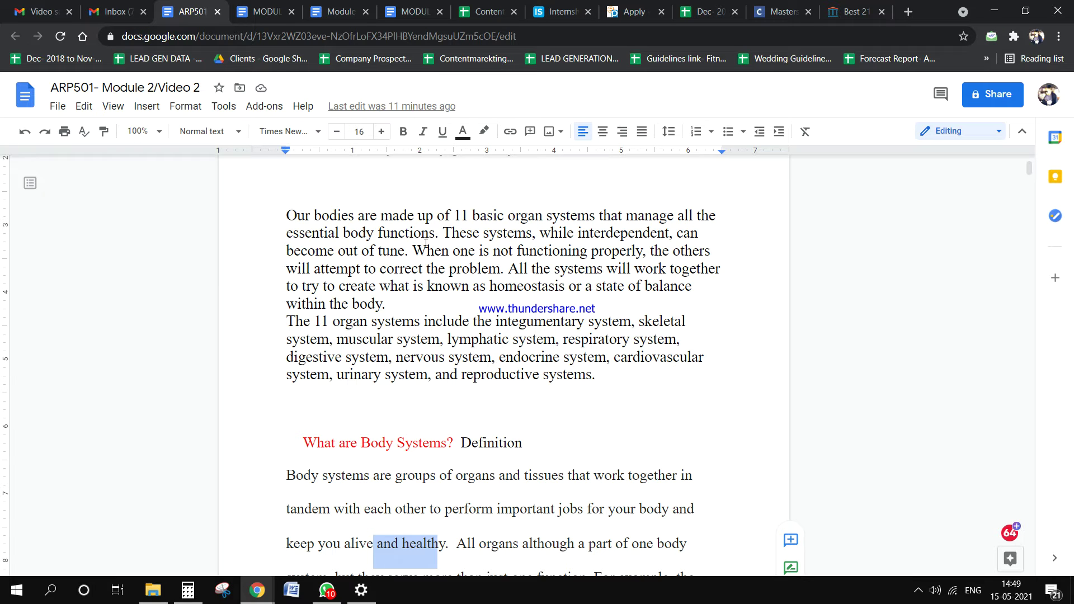
scroll(456, 364, down, 6)
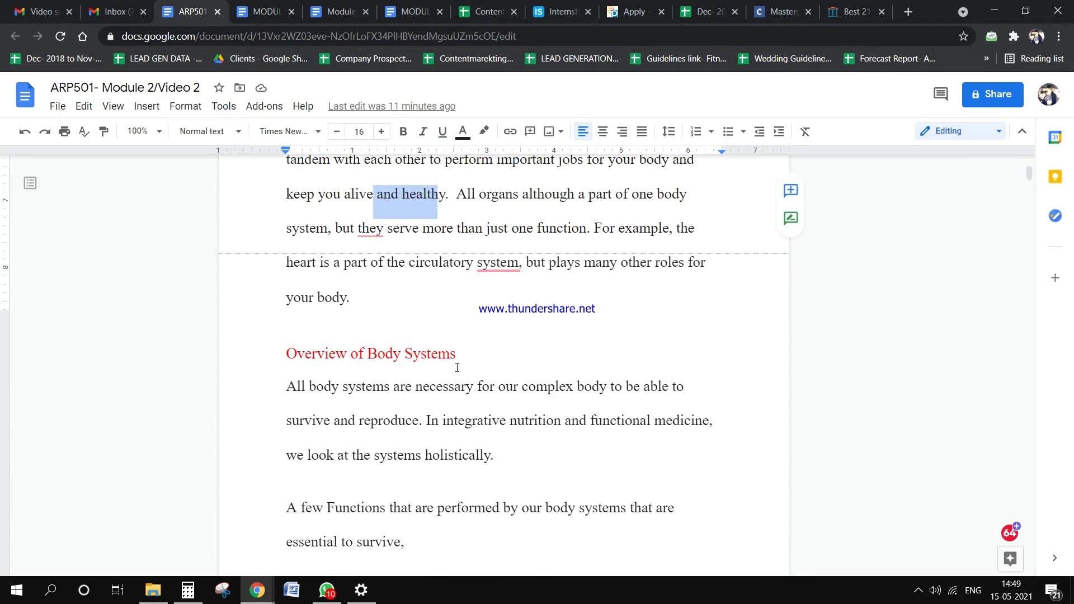
scroll(458, 367, down, 12)
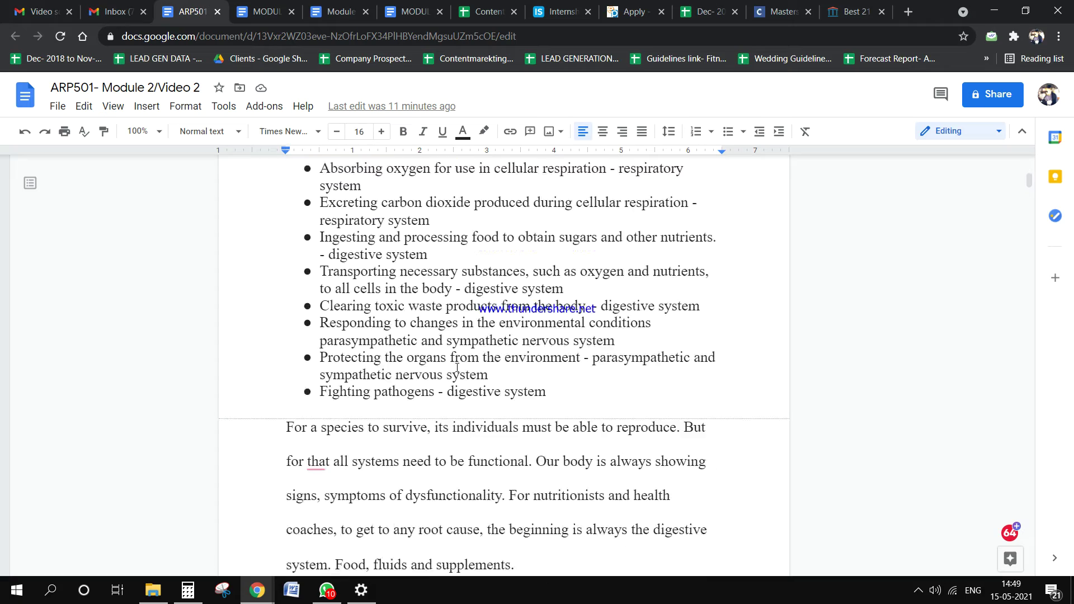
scroll(458, 368, up, 20)
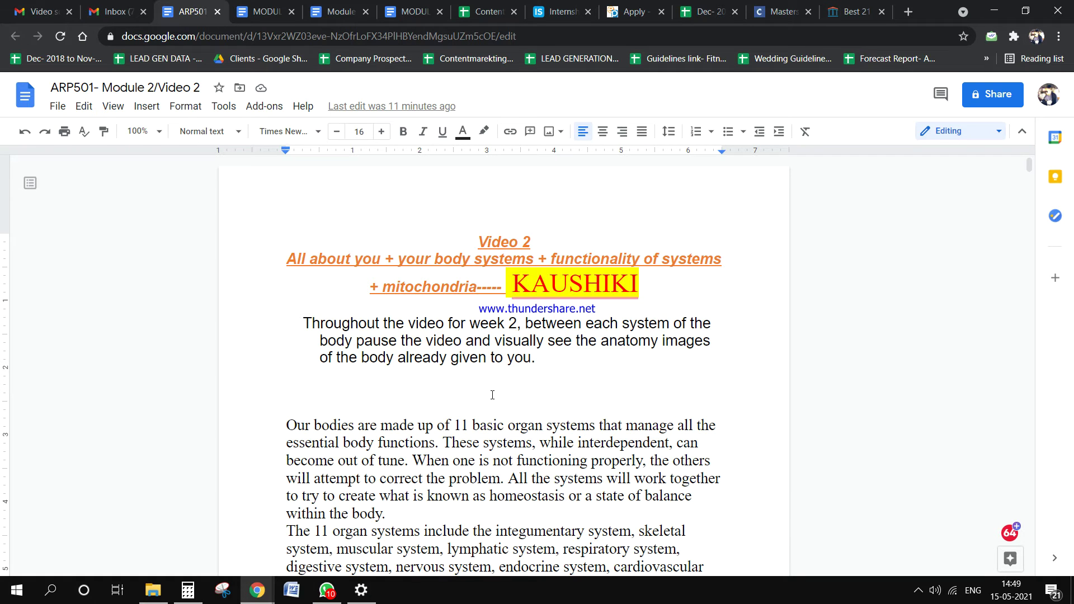
scroll(493, 395, down, 10)
scroll(494, 396, up, 10)
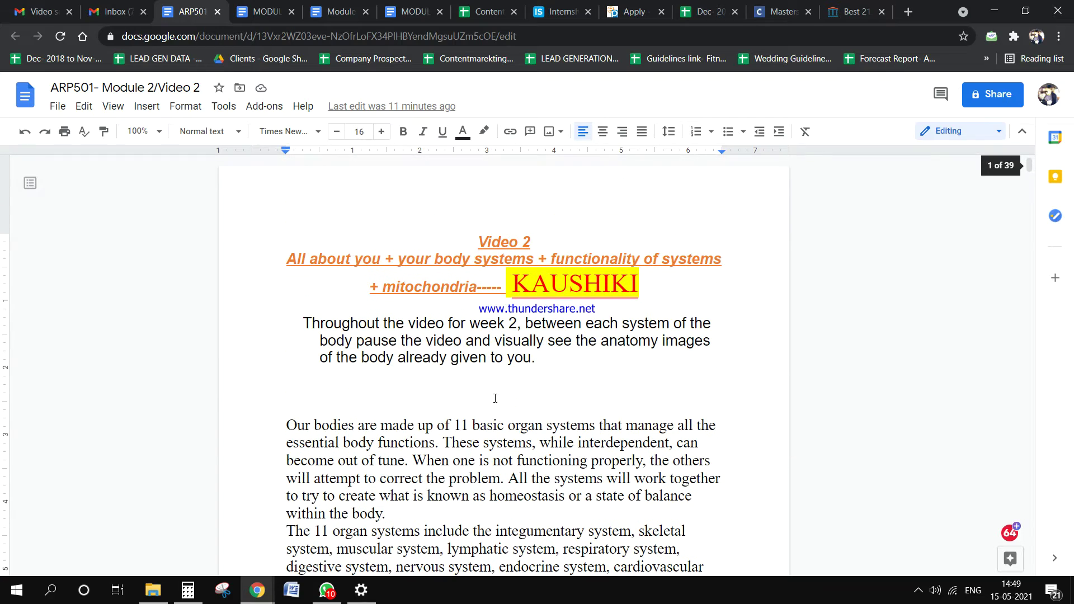
scroll(504, 416, down, 9)
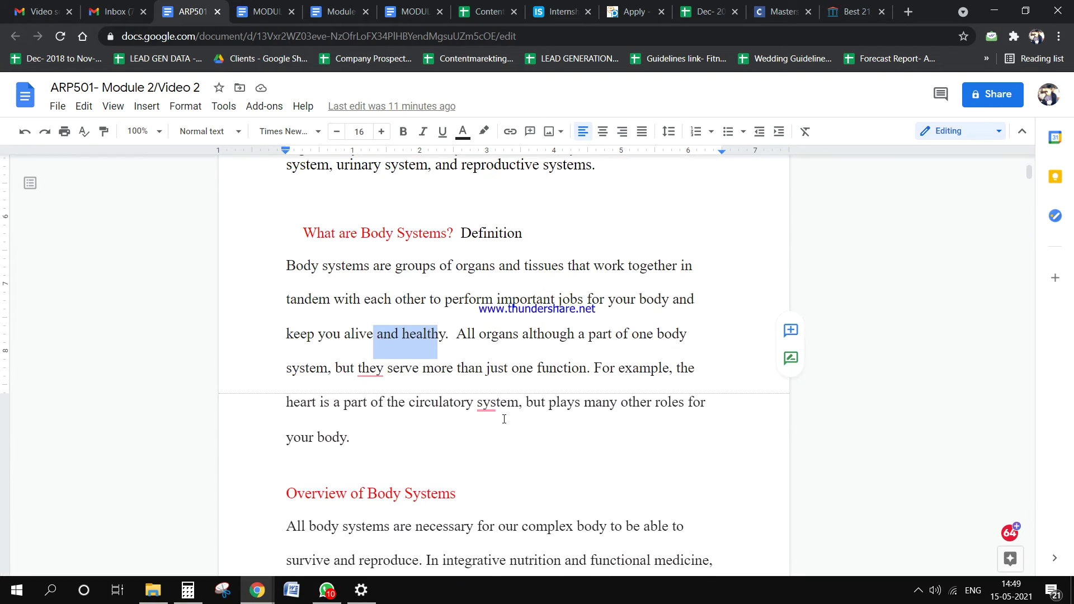
scroll(505, 418, up, 9)
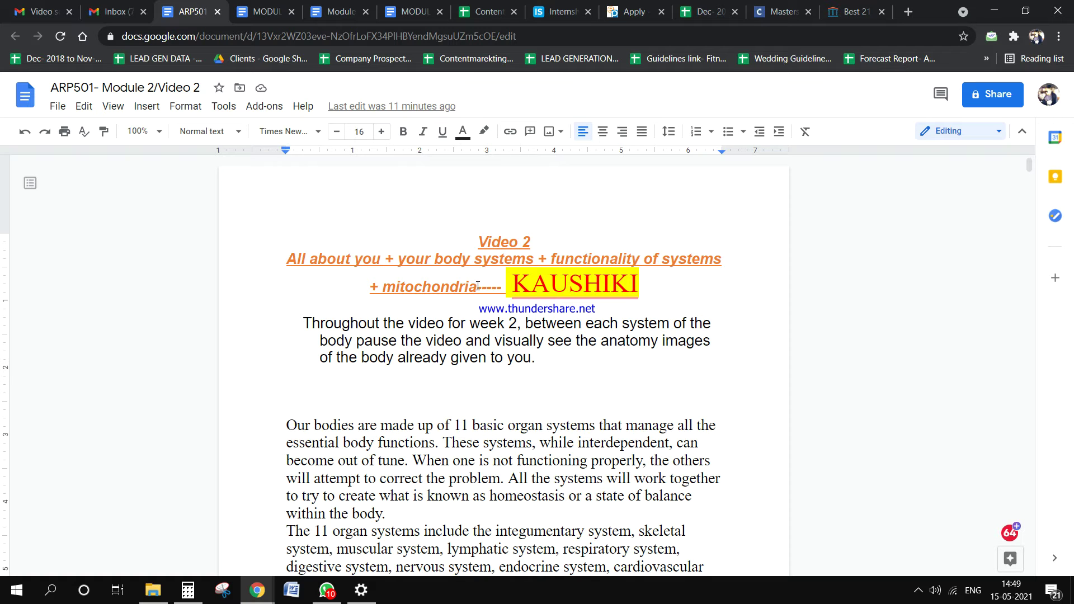
key(ctrl+shift+c)
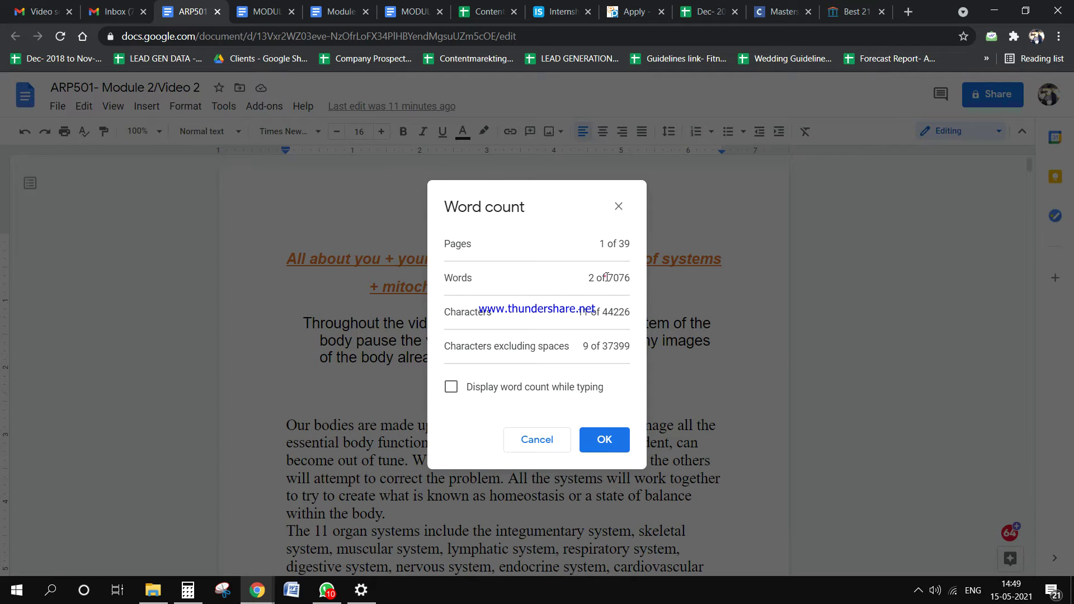
drag(607, 277, 633, 350)
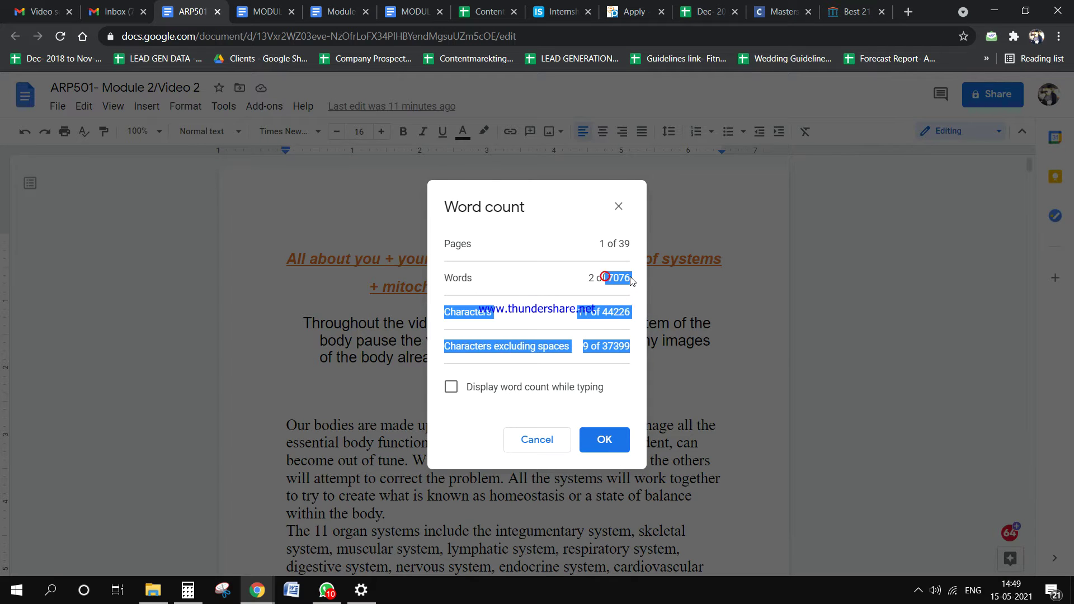
click(616, 442)
click(618, 419)
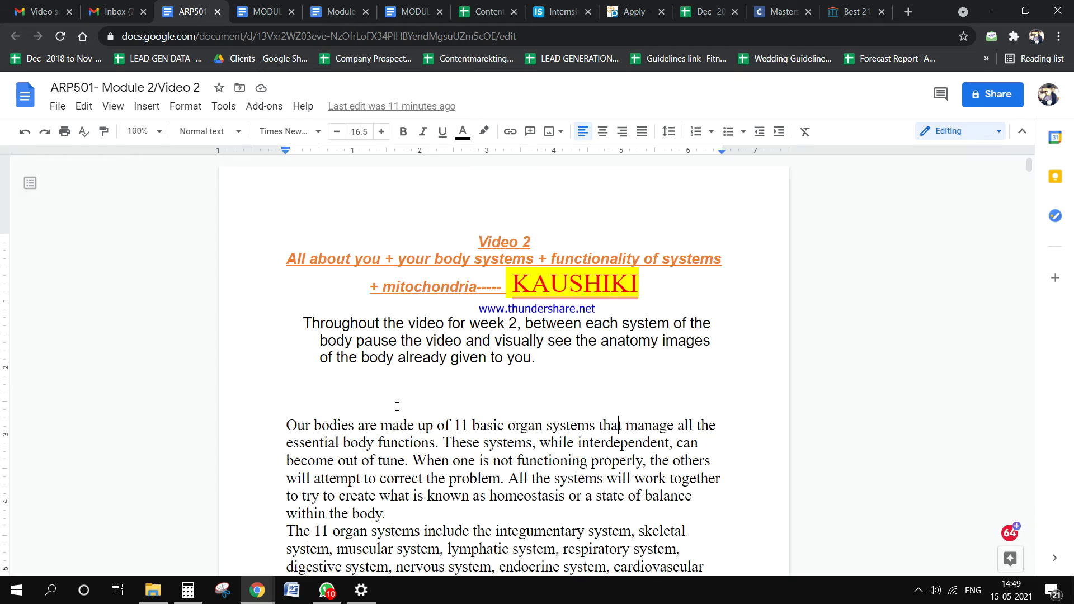
scroll(390, 413, down, 15)
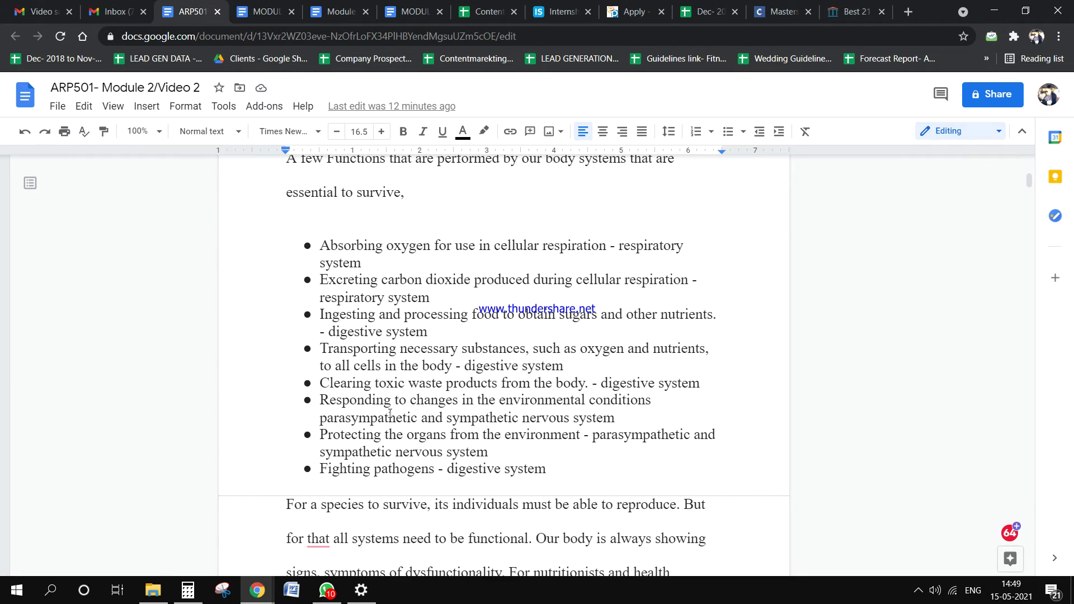
scroll(390, 413, up, 12)
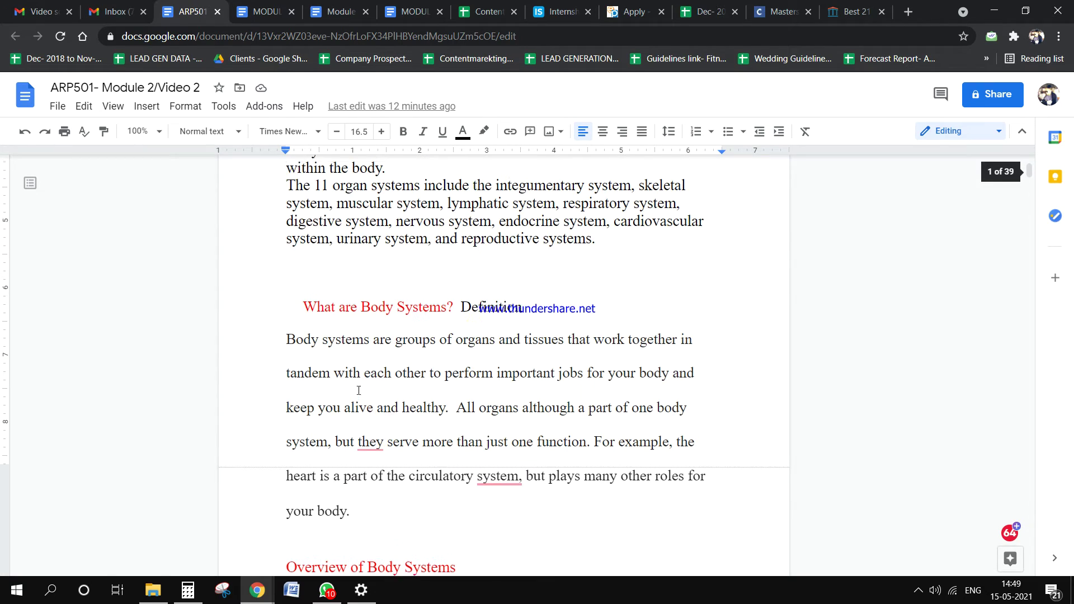
scroll(362, 391, up, 1)
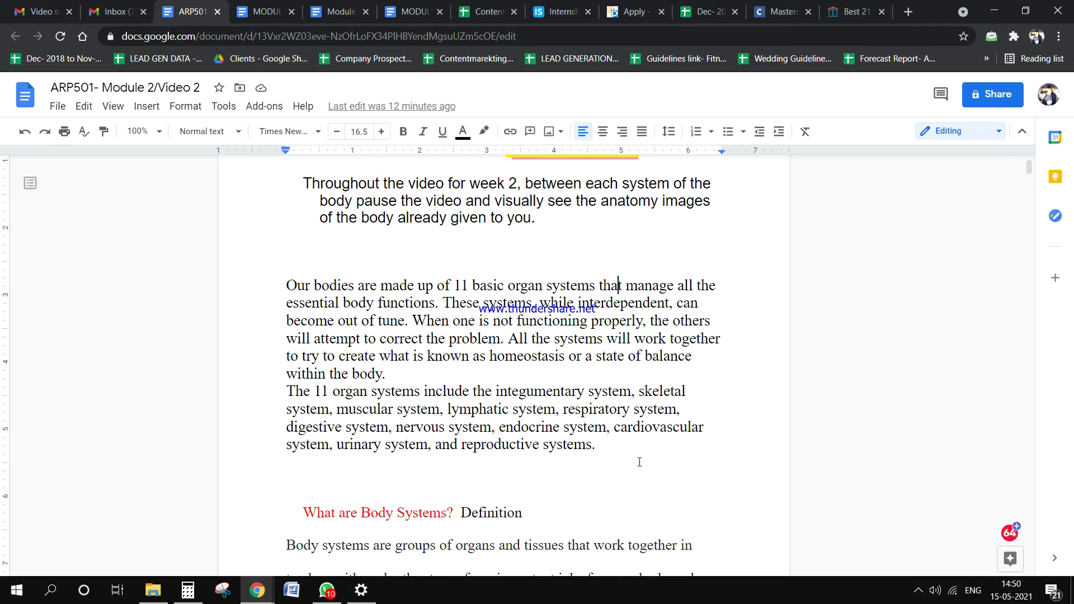
scroll(640, 463, down, 2)
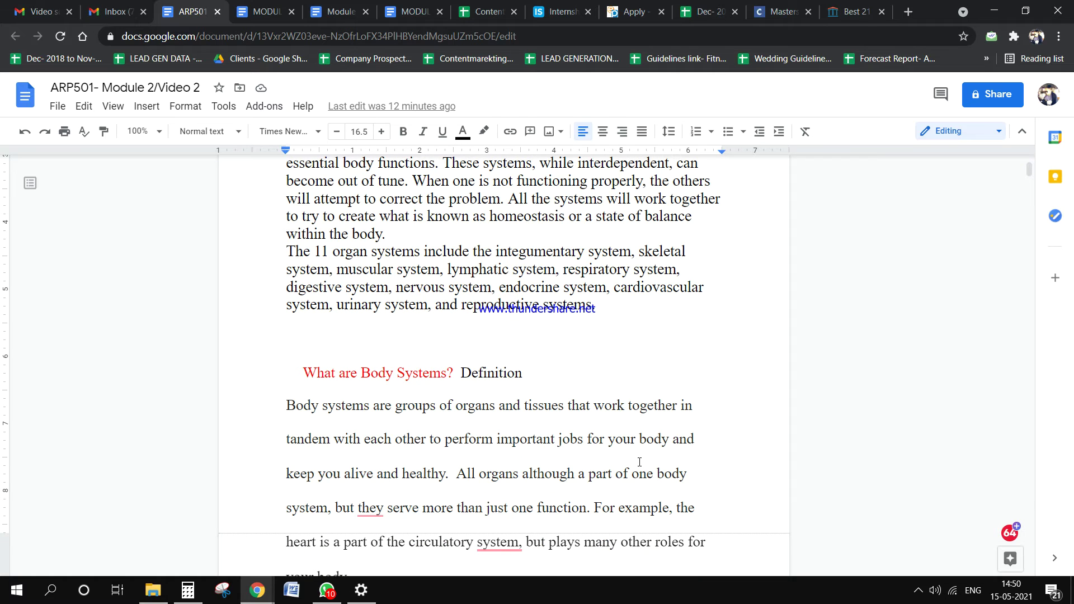
scroll(639, 463, down, 5)
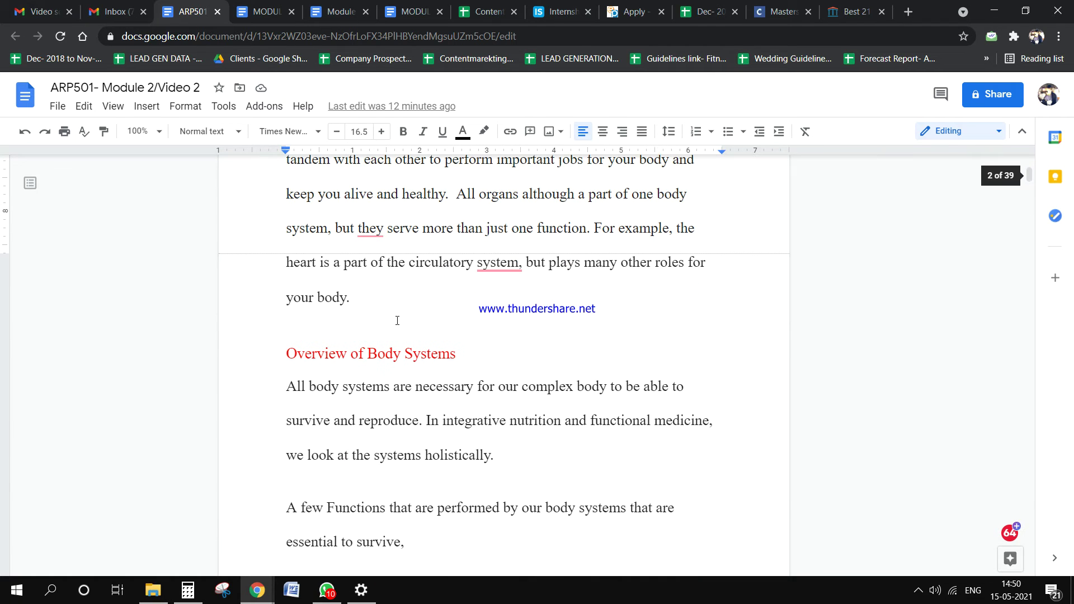
scroll(395, 323, up, 10)
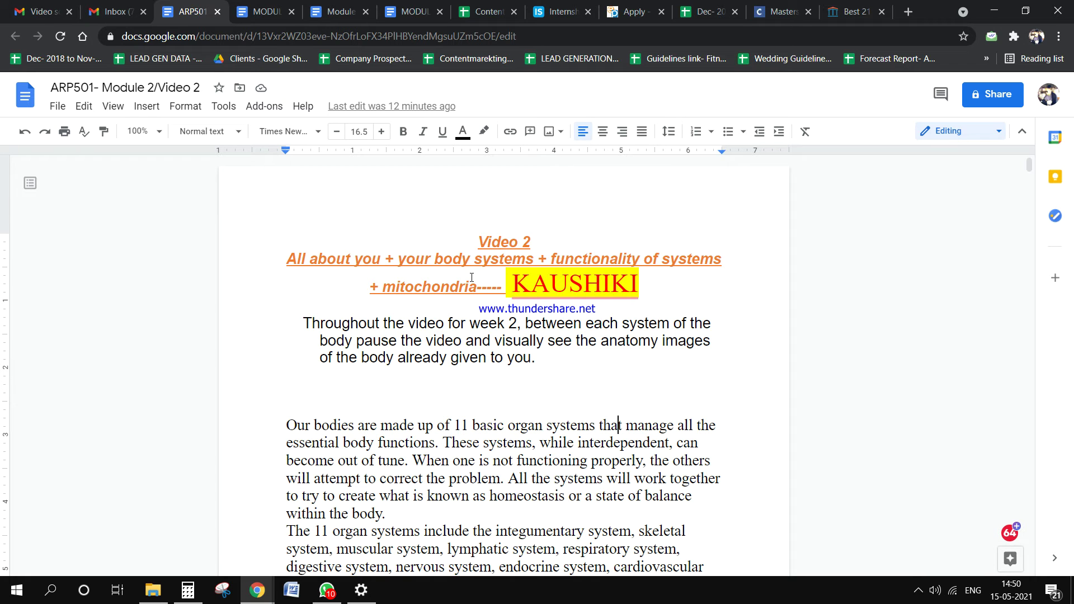
scroll(499, 344, down, 1)
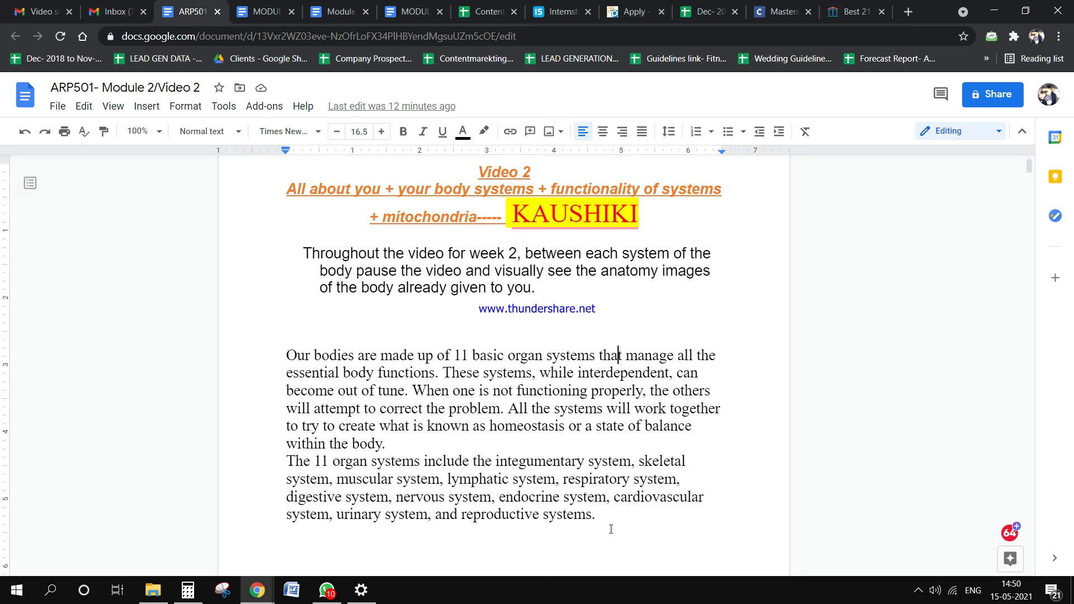
scroll(424, 205, up, 1)
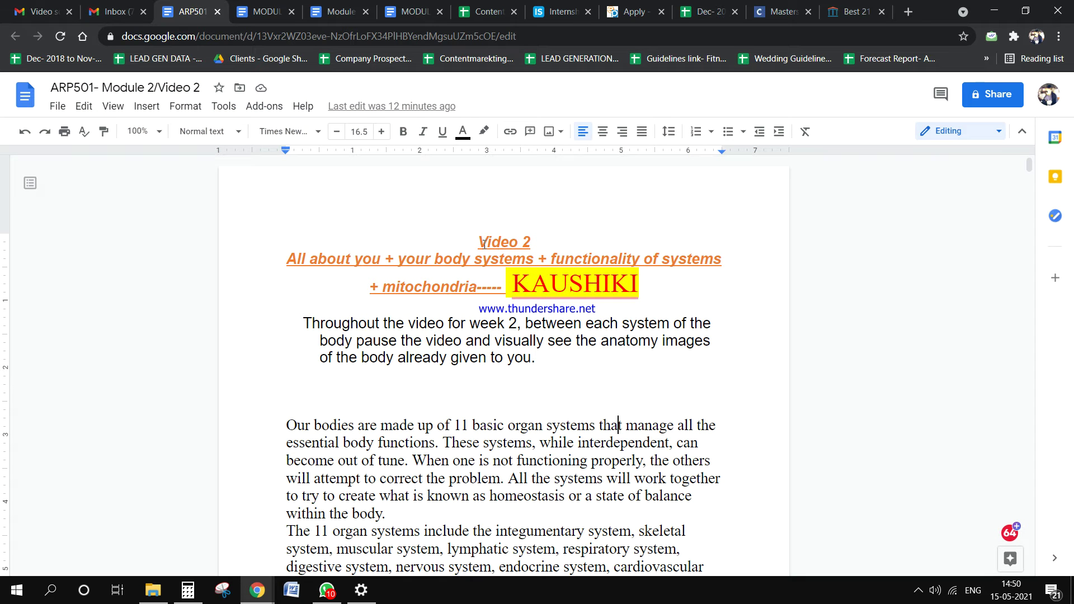
drag(345, 259, 632, 259)
click(560, 288)
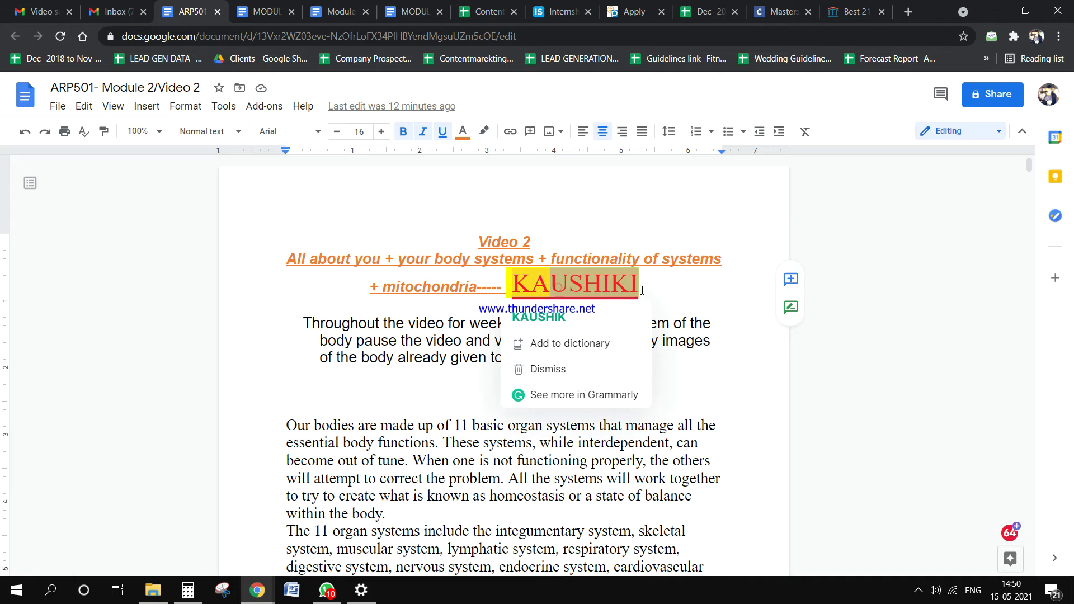
click(304, 324)
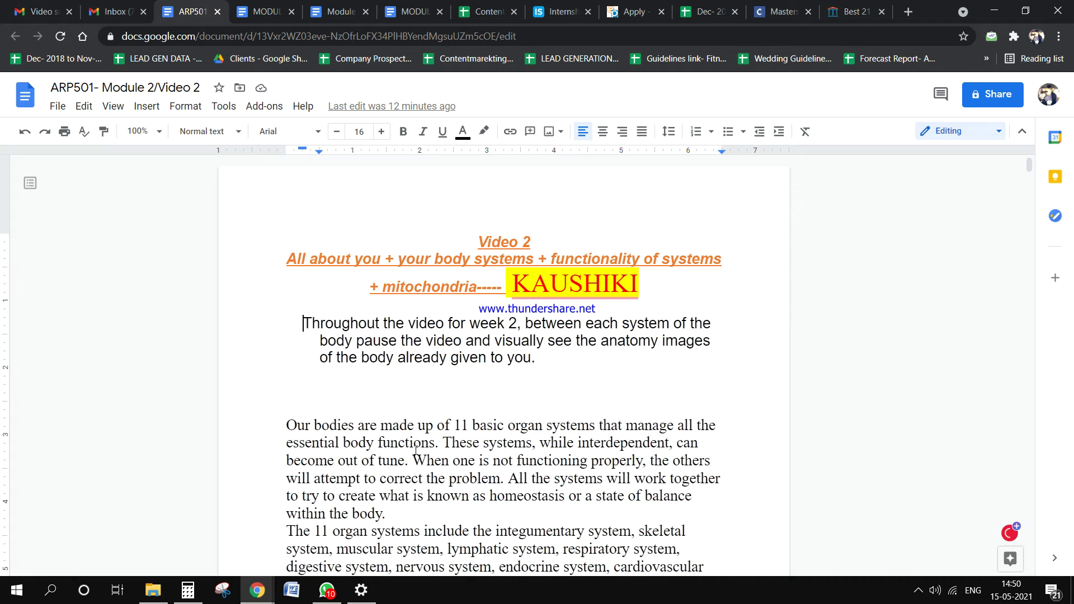
scroll(416, 451, down, 5)
scroll(439, 419, down, 15)
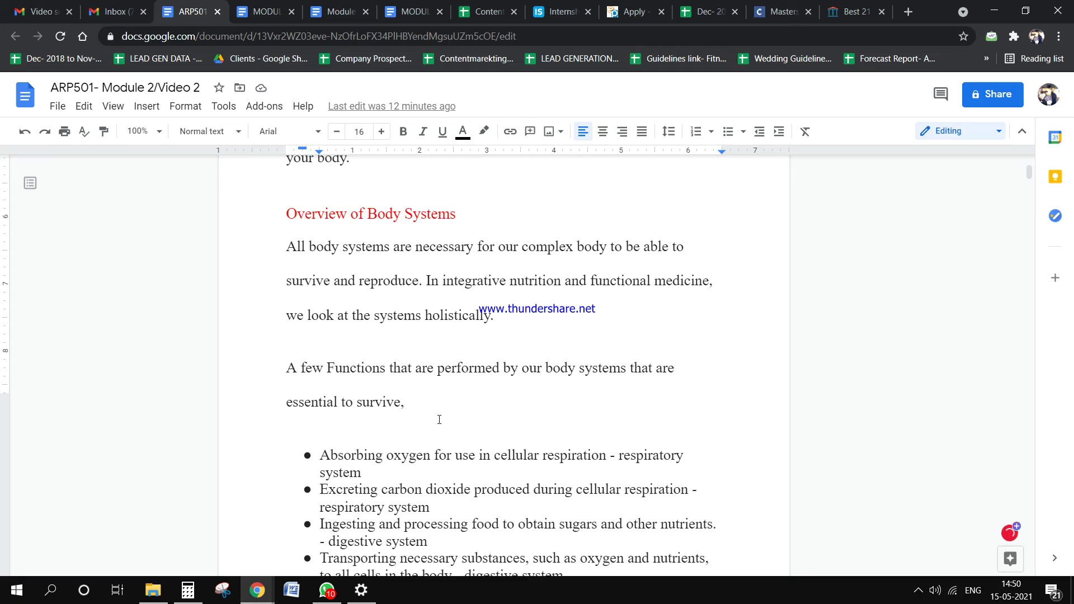
scroll(439, 419, down, 20)
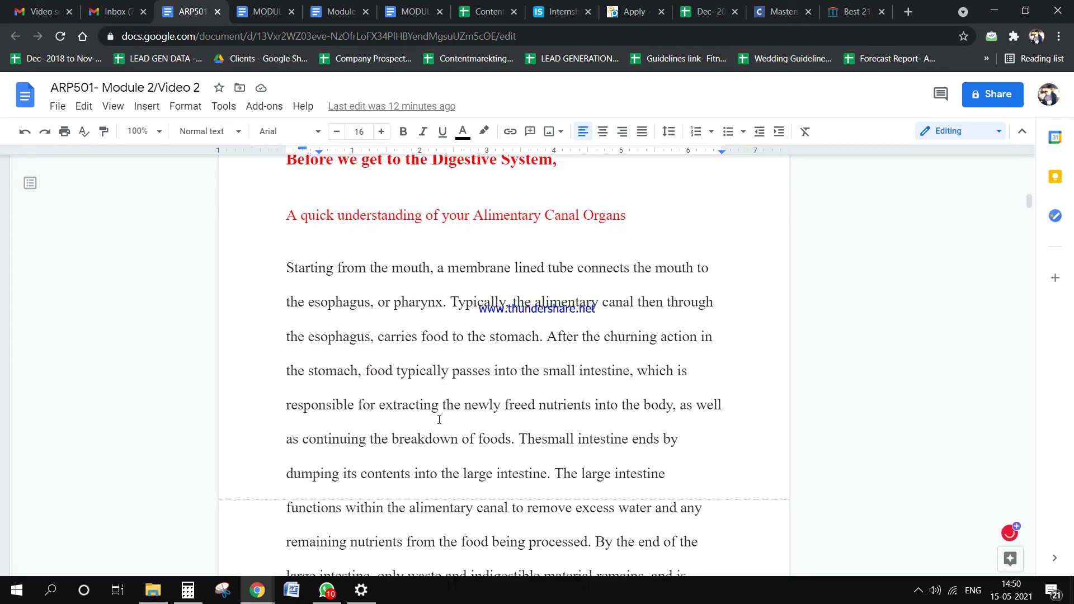
scroll(439, 420, down, 20)
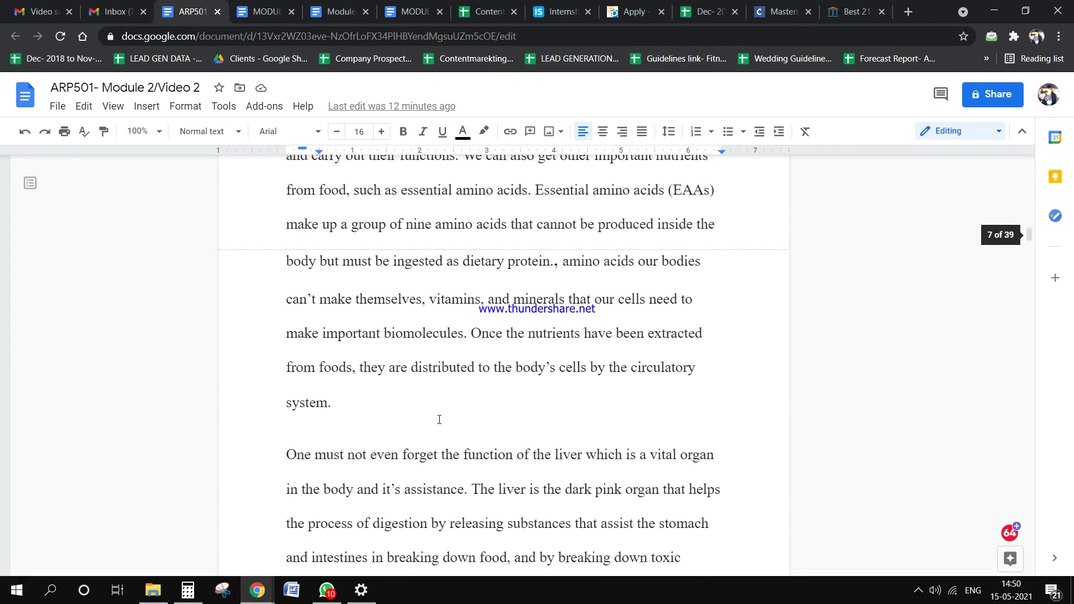
scroll(439, 419, down, 20)
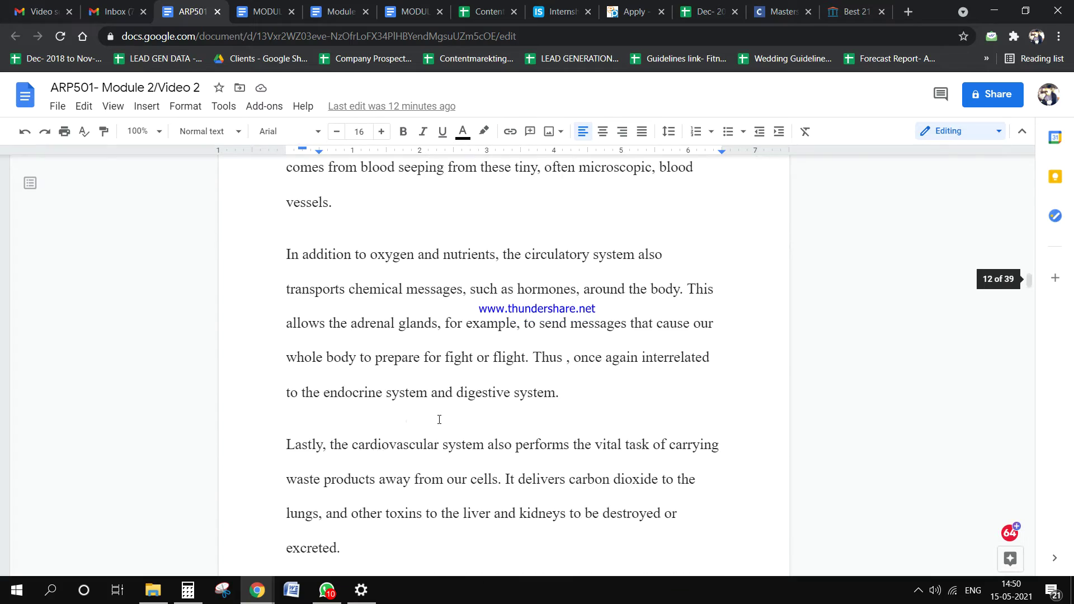
scroll(439, 419, down, 20)
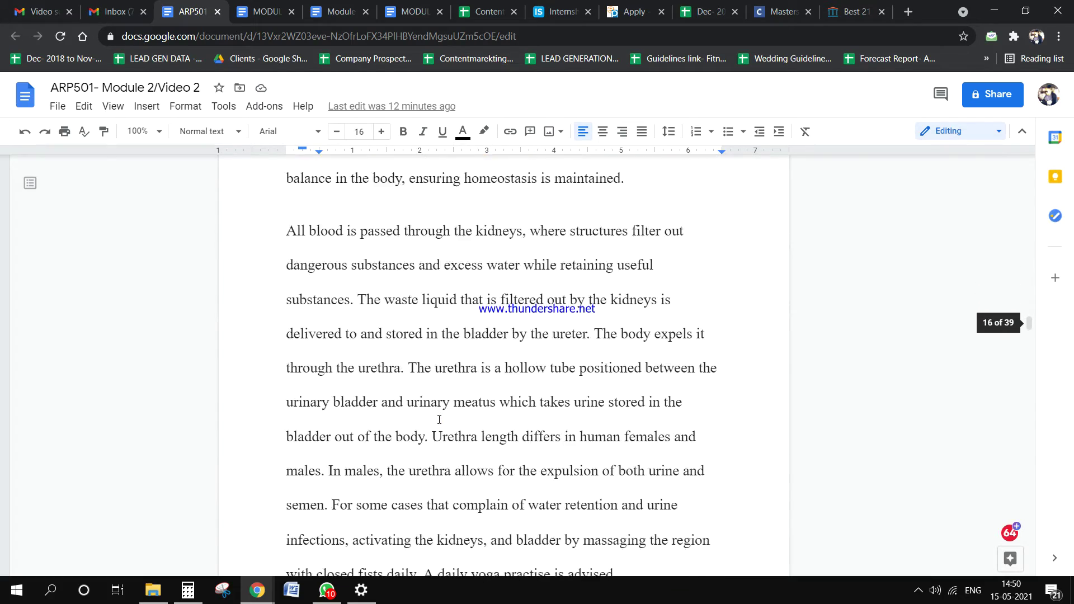
scroll(439, 419, down, 15)
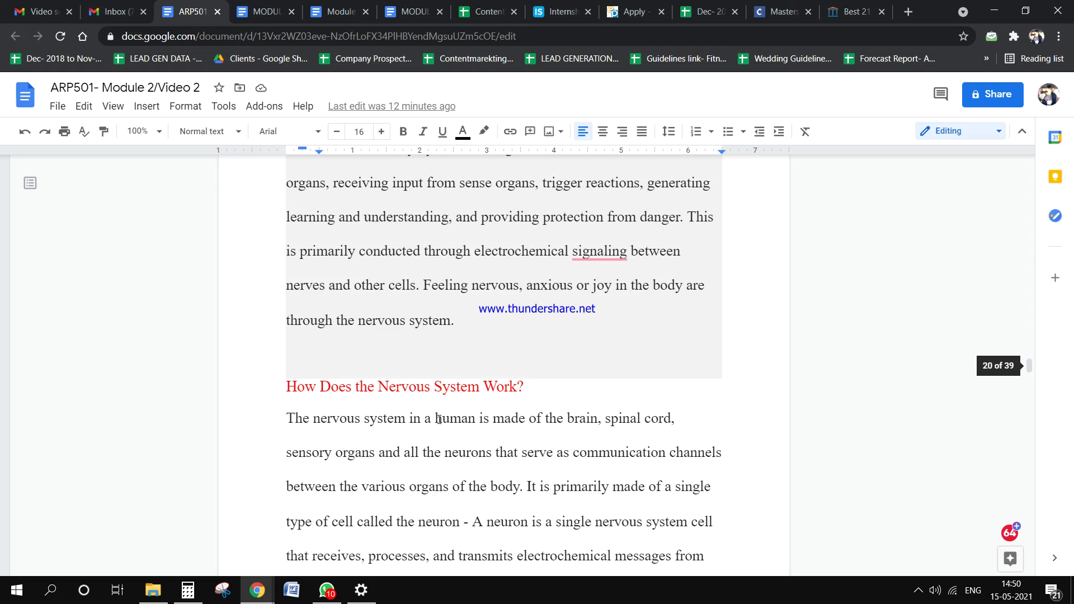
scroll(439, 419, up, 3)
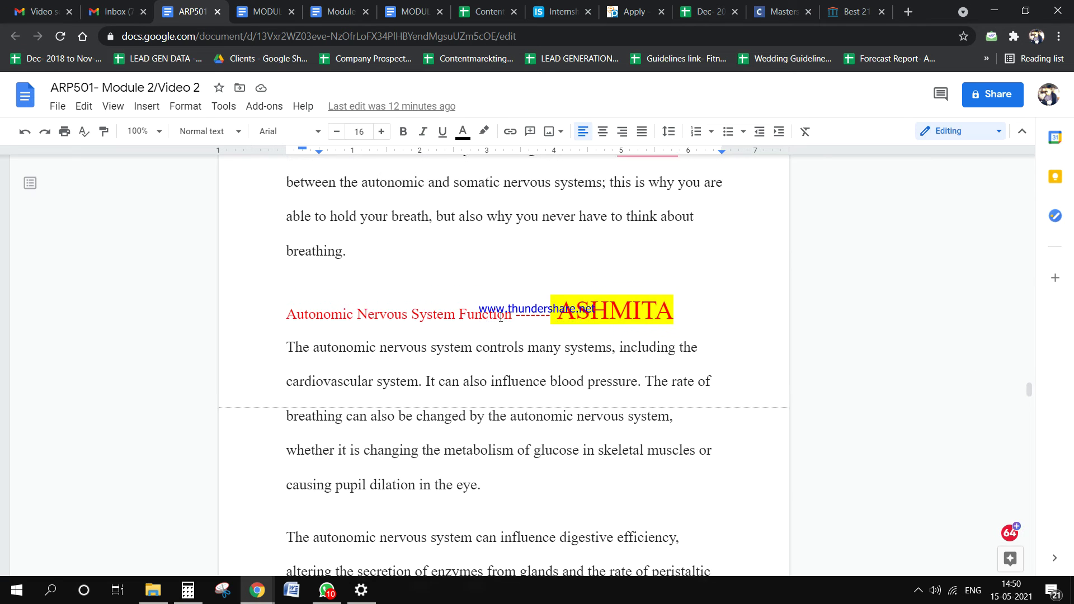
shift+click(338, 372)
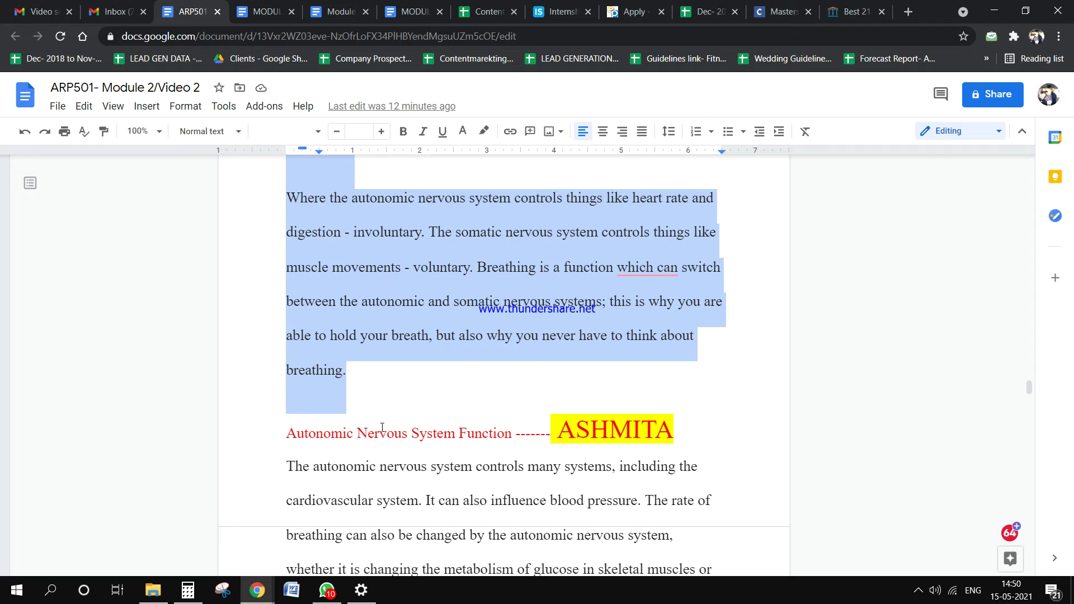
scroll(383, 427, down, 2)
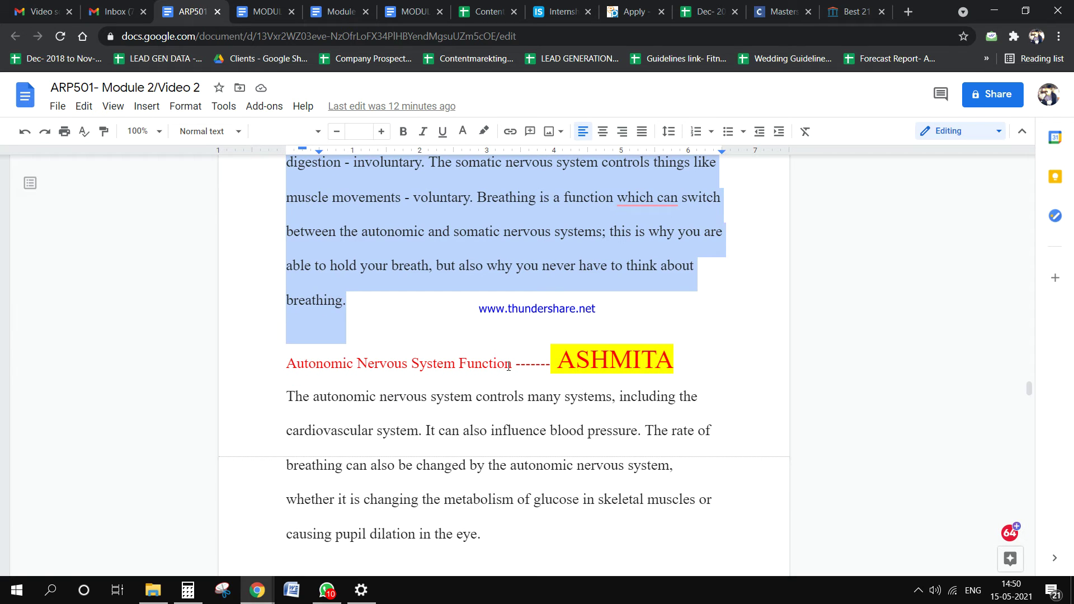
scroll(536, 371, down, 20)
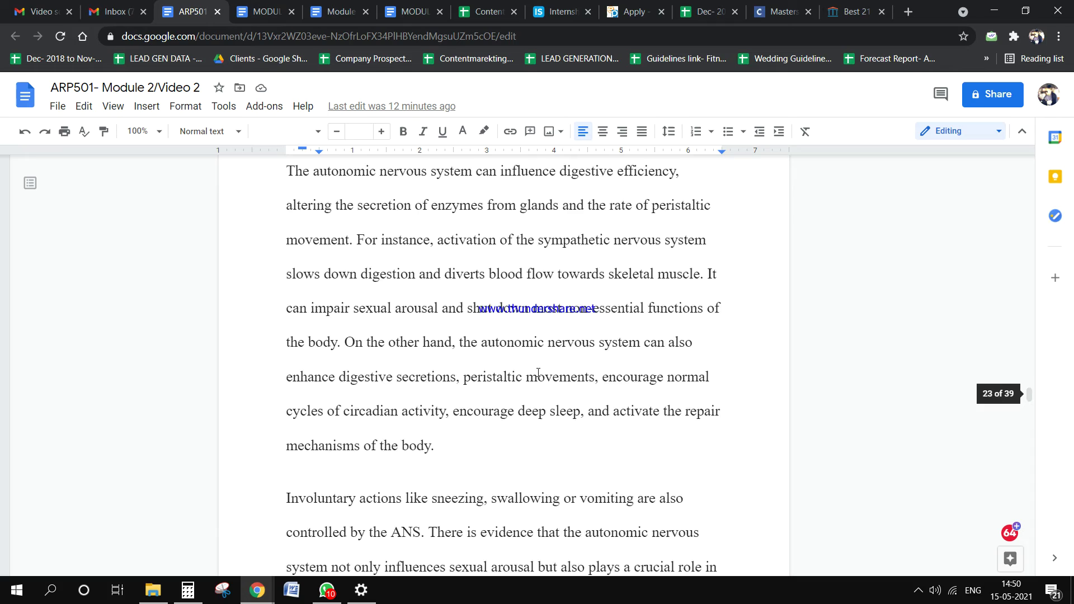
scroll(790, 433, down, 5)
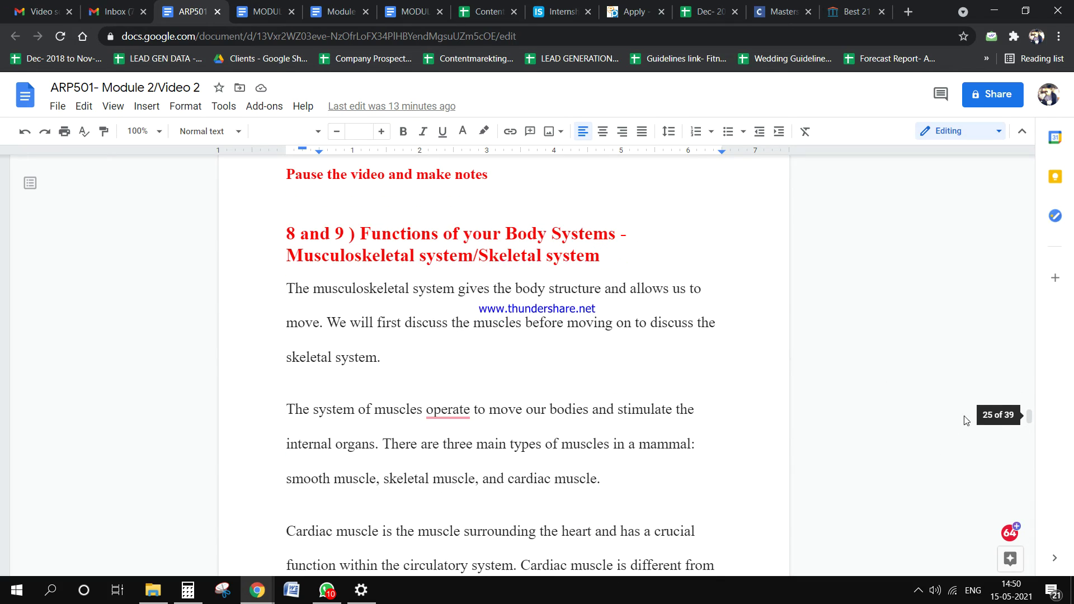
drag(1033, 416, 1042, 162)
Select the red 'What are Body Systems?' subhead and the definition paragraph beneath it.
scroll(566, 417, down, 2)
scroll(567, 417, down, 3)
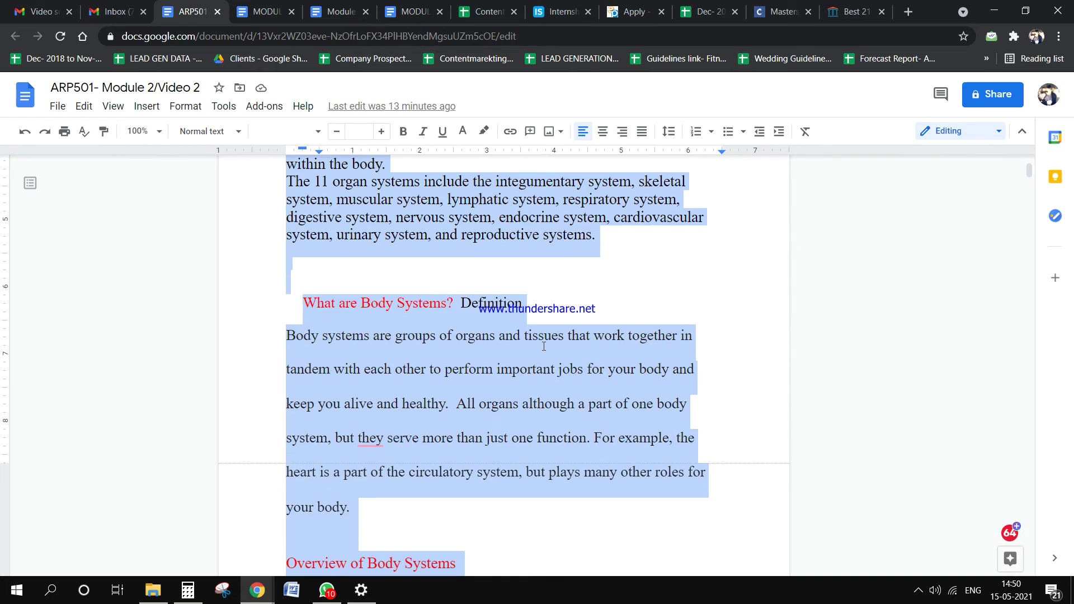
click(544, 340)
drag(297, 303, 456, 297)
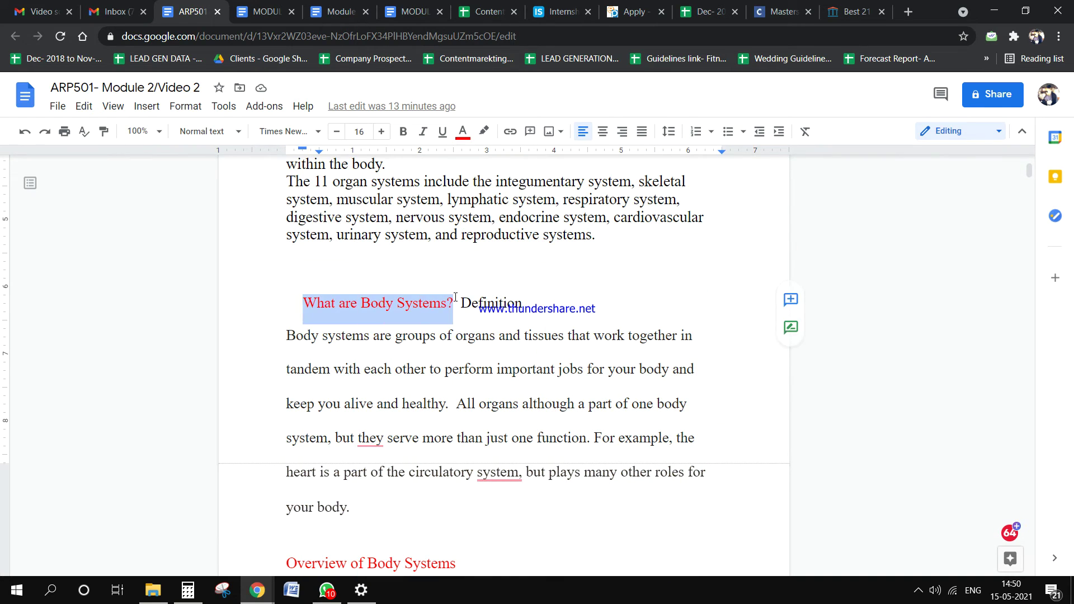
scroll(480, 404, down, 3)
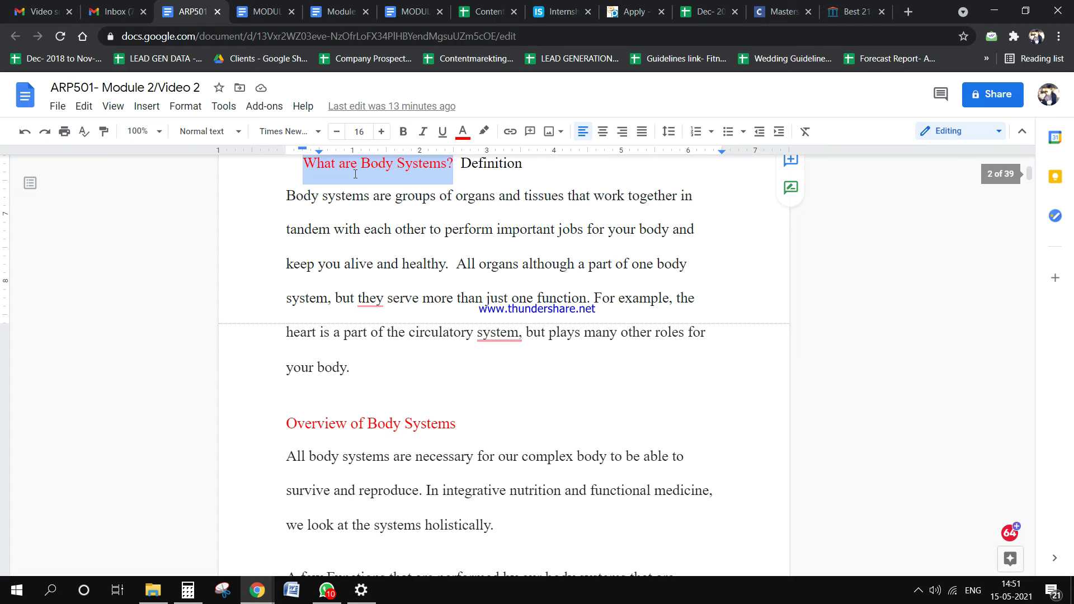
triple_click(432, 283)
scroll(433, 282, down, 4)
double_click(393, 290)
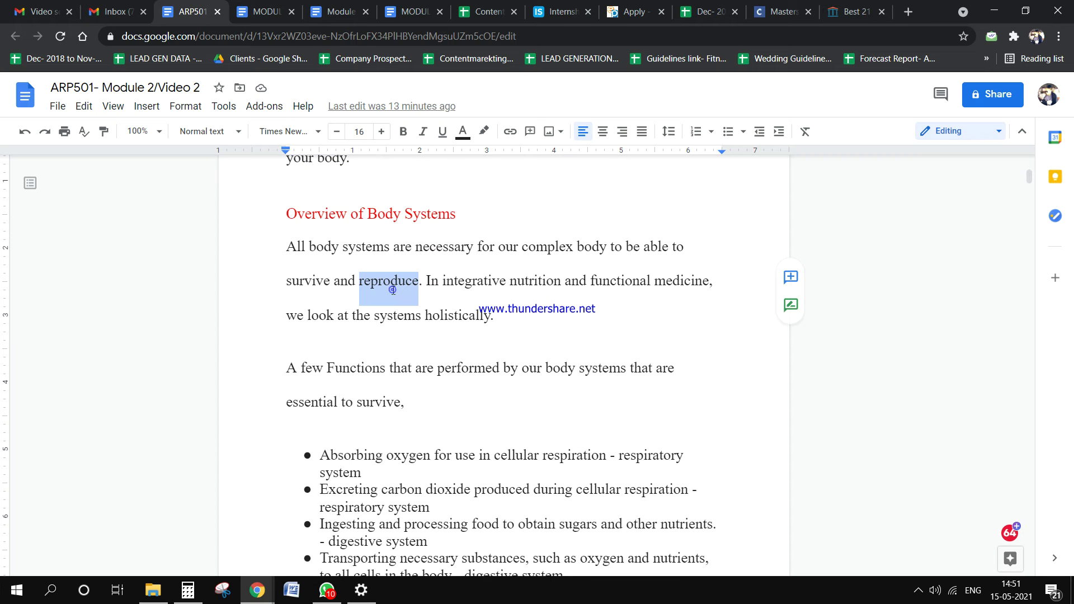
Select the whole 'Body systems…' definition paragraph, then return to the Video 2 title.
scroll(360, 288, down, 4)
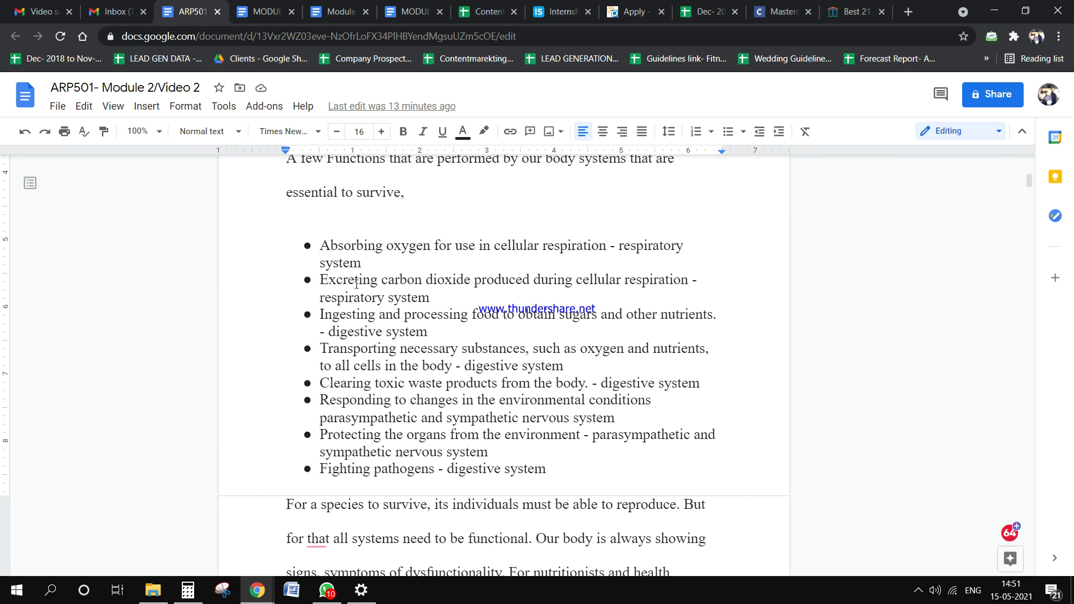
scroll(405, 384, down, 9)
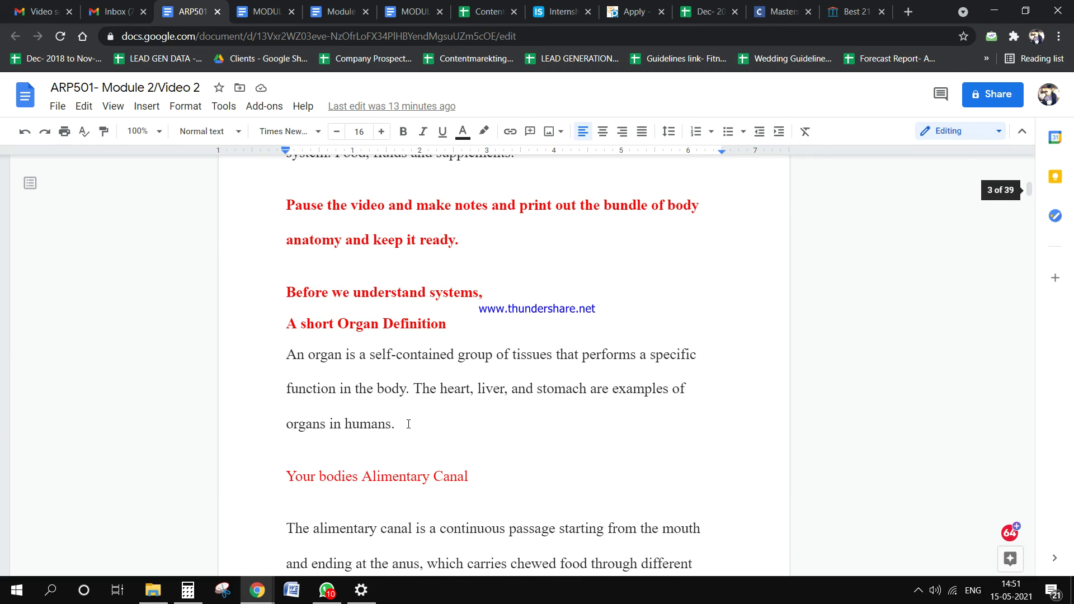
scroll(408, 424, up, 20)
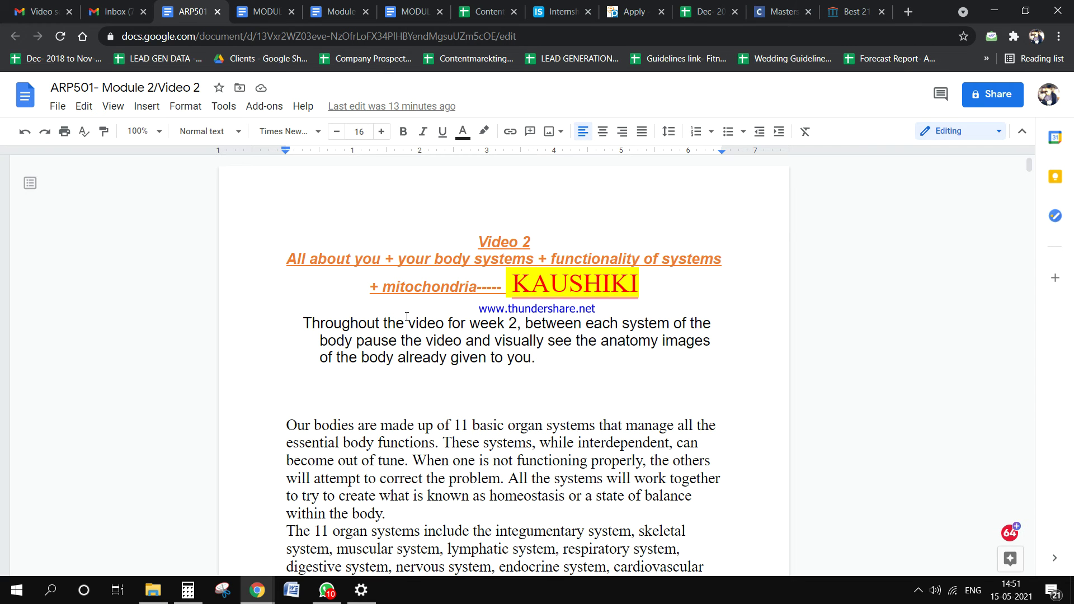
scroll(417, 324, down, 6)
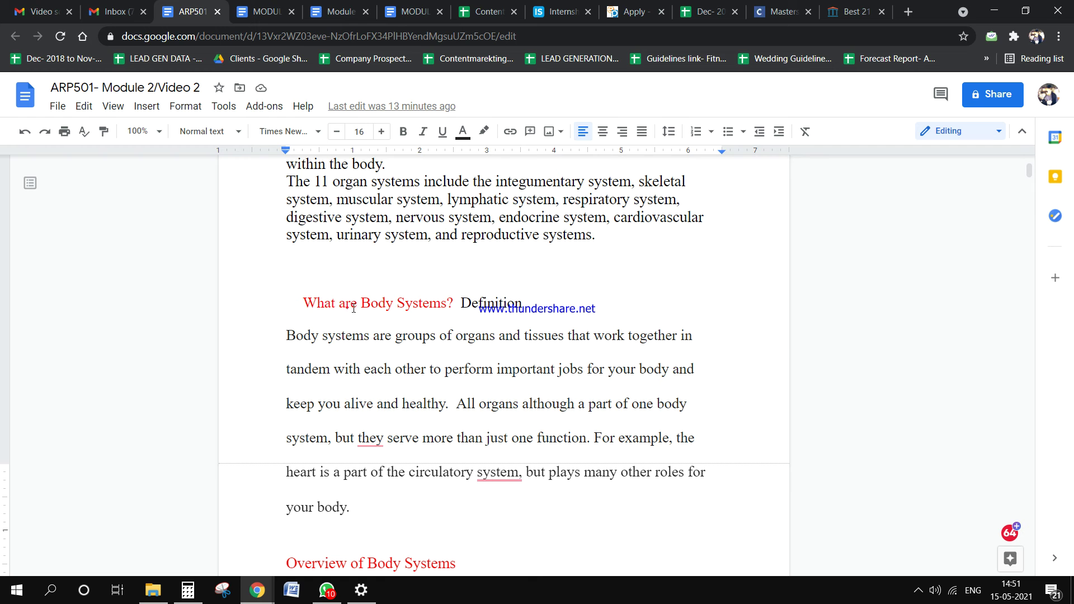
drag(345, 308, 387, 308)
scroll(388, 308, up, 6)
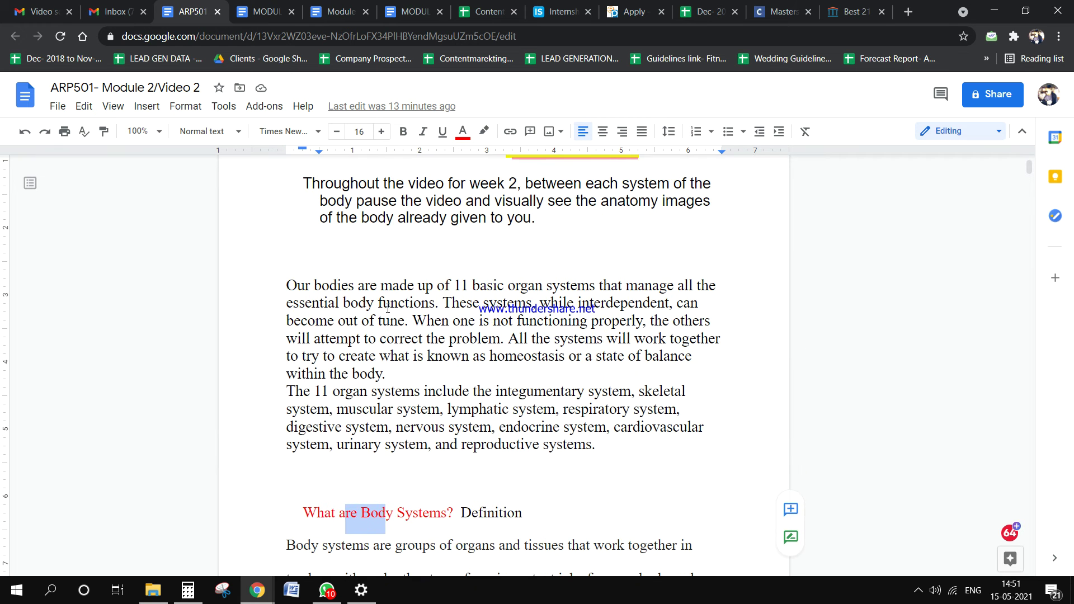
scroll(357, 304, down, 2)
scroll(351, 384, down, 4)
drag(290, 334, 371, 506)
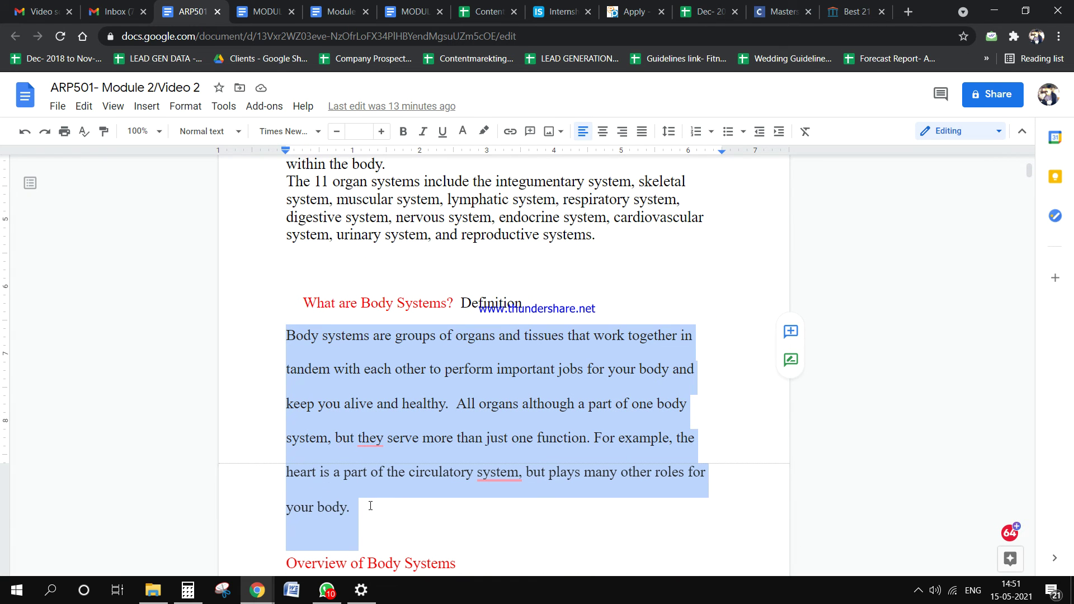
scroll(371, 507, up, 6)
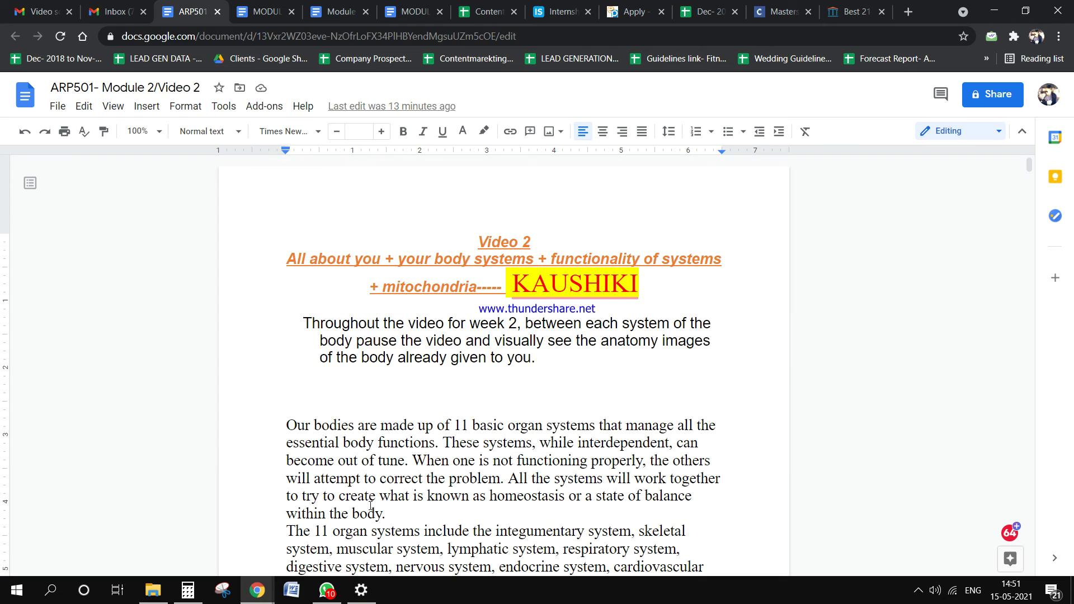
Select from the Video 2 title through 'breathing.' and check its word count: 3,513 of 7,076.
click(289, 326)
click(439, 252)
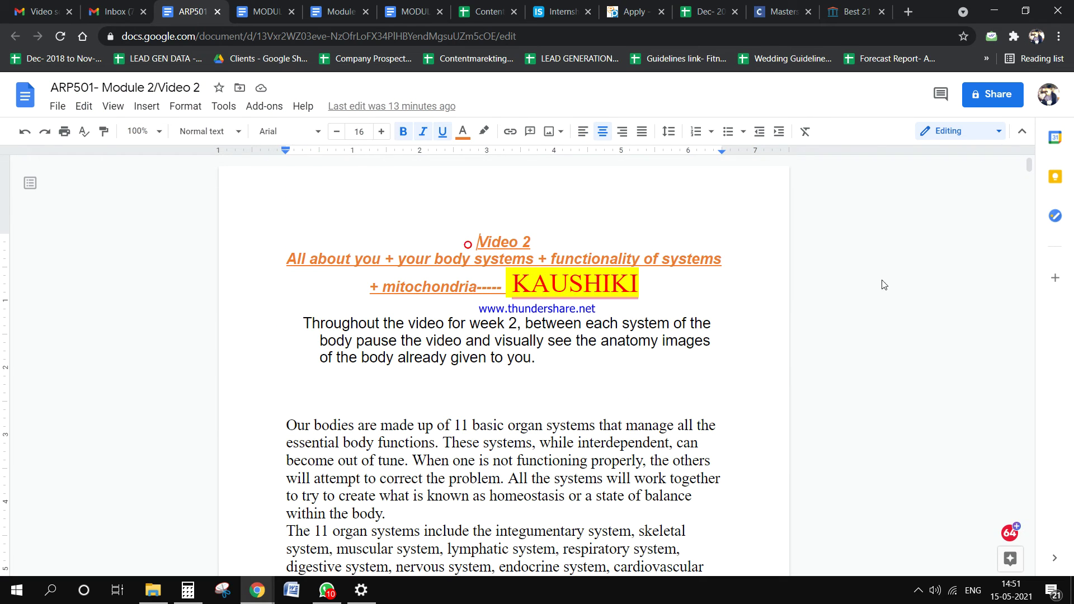
drag(1028, 164, 1031, 391)
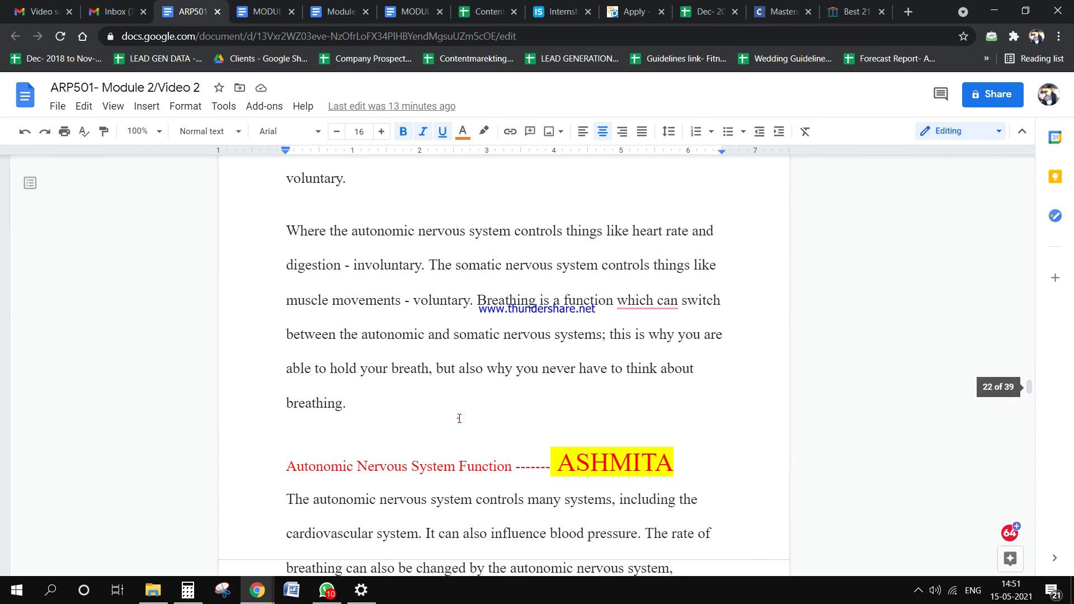
shift+click(457, 417)
key(ctrl+shift+c)
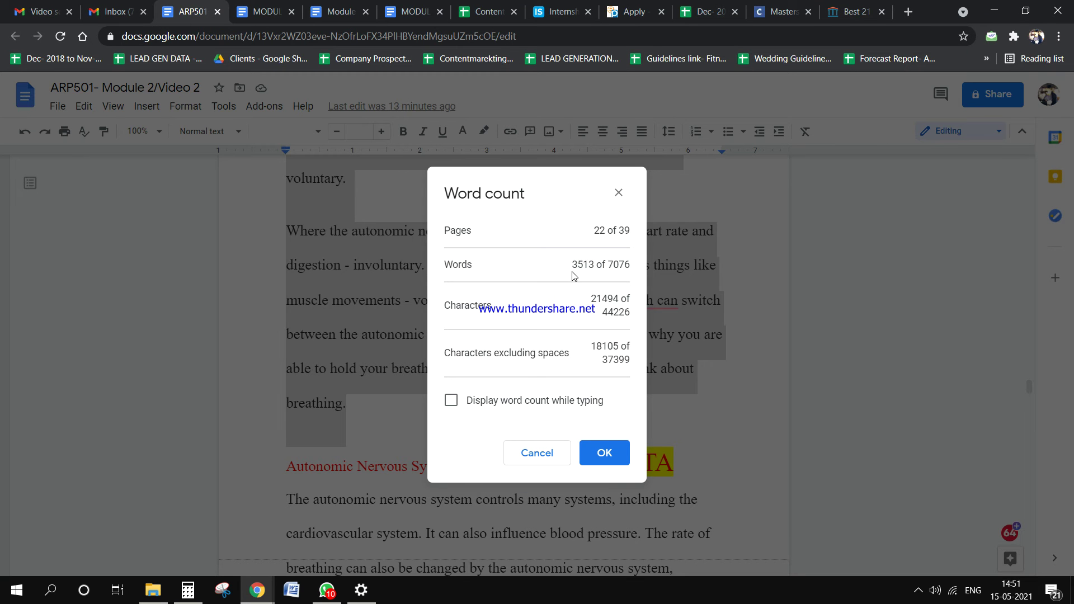
double_click(593, 268)
Select from the Autonomic Nervous System Function subhead to the end and check its word count: 3,563 of 7,076.
click(605, 451)
scroll(358, 436, down, 5)
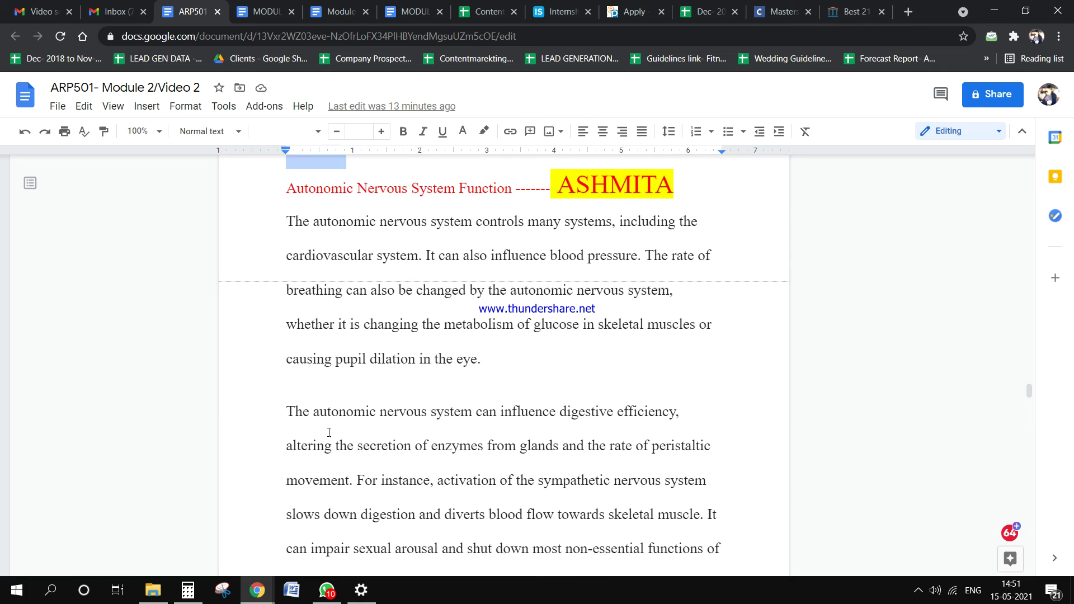
scroll(342, 353, up, 2)
click(287, 326)
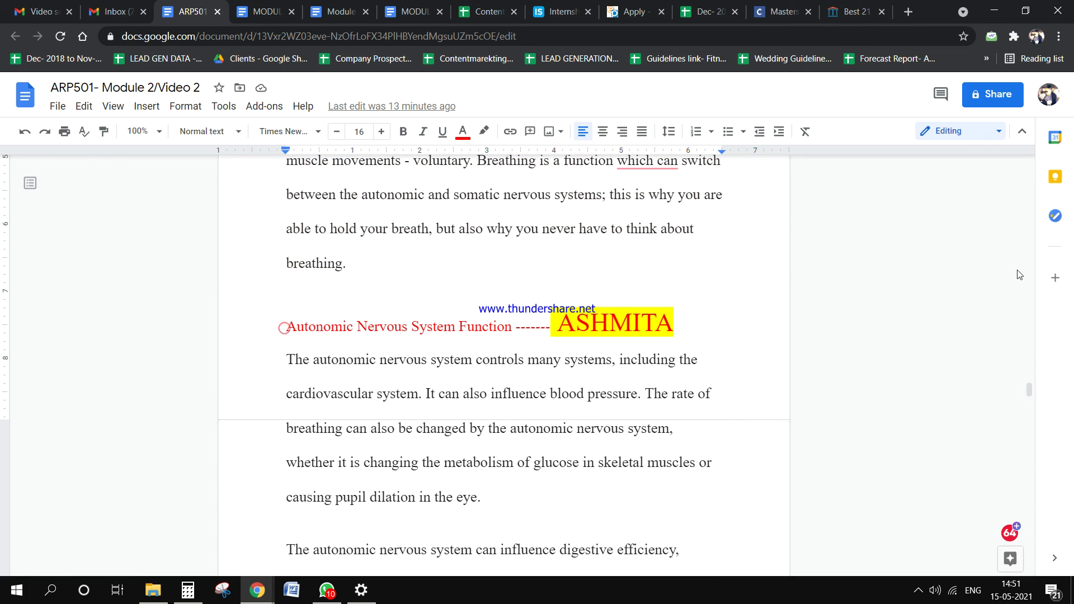
drag(1026, 381, 1028, 557)
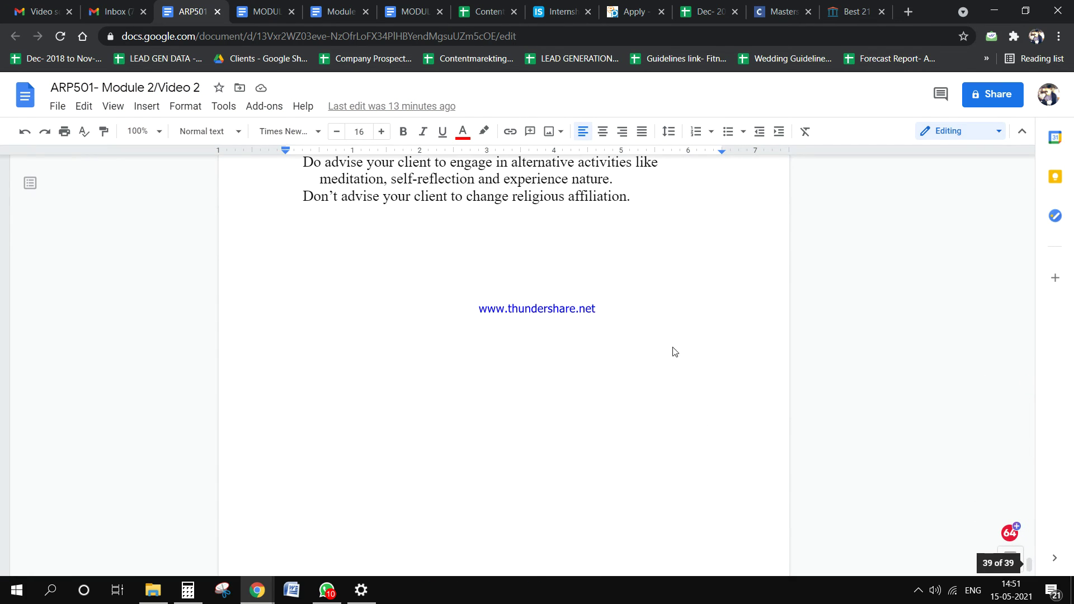
shift+click(691, 212)
key(ctrl+shift+c)
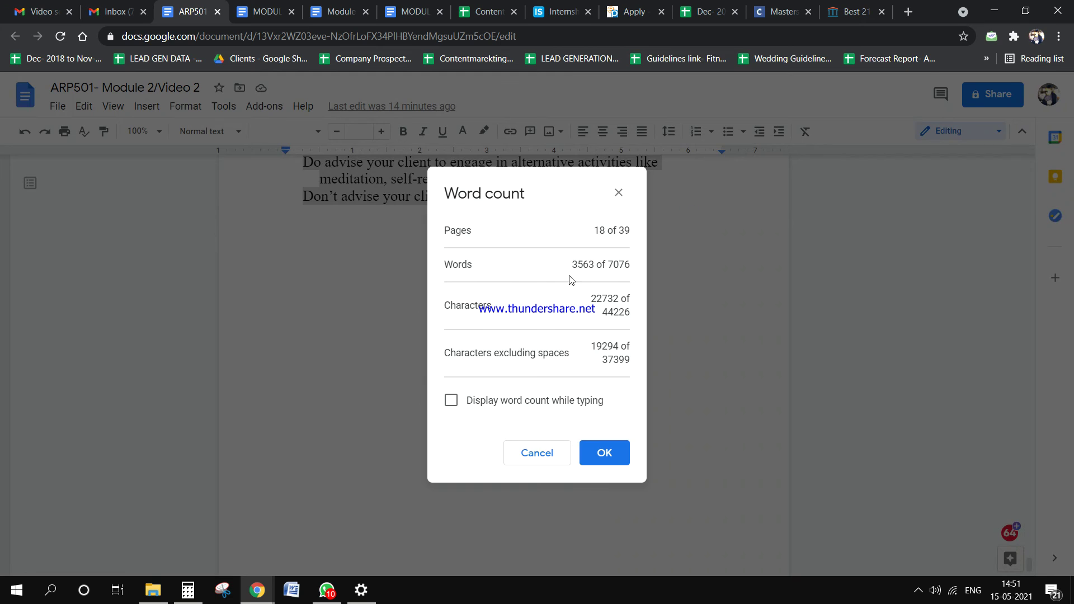
Close the word count and move back up to the Video 2 title and week 2 instruction.
click(618, 453)
scroll(636, 468, up, 15)
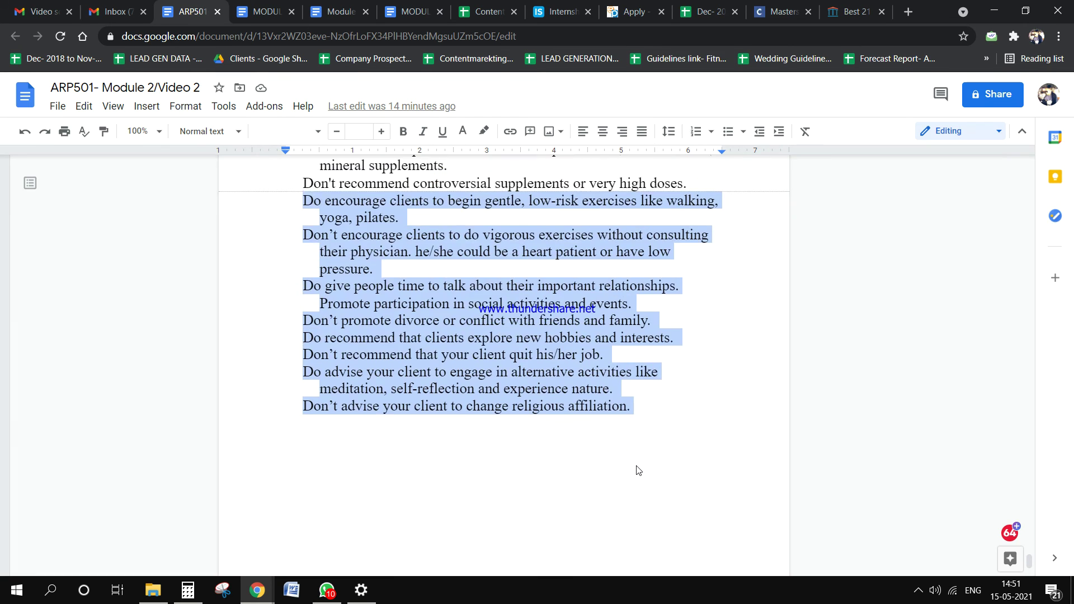
scroll(638, 466, up, 10)
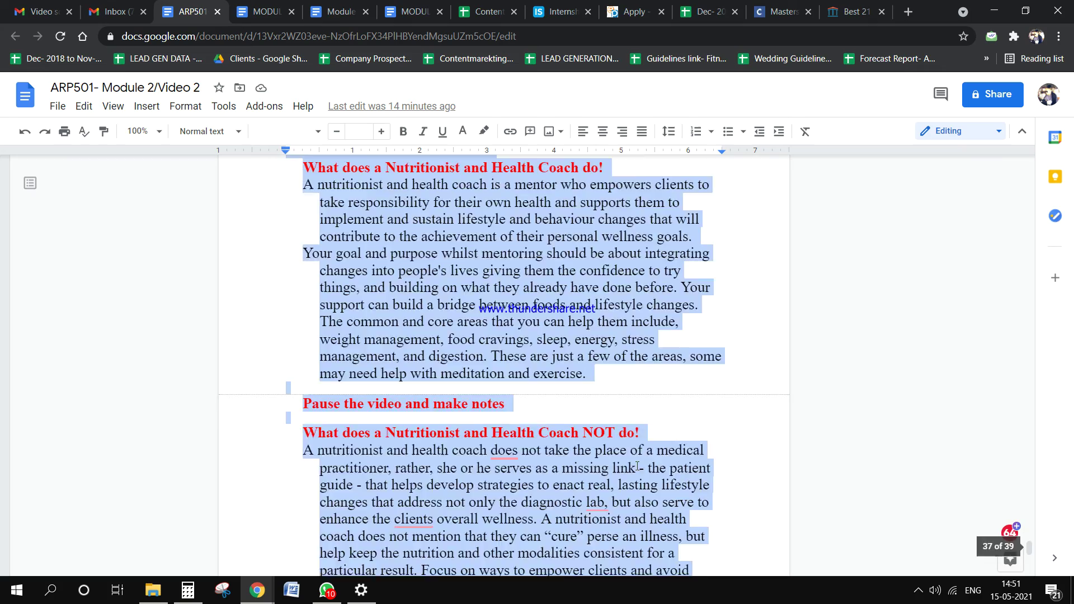
scroll(637, 466, up, 15)
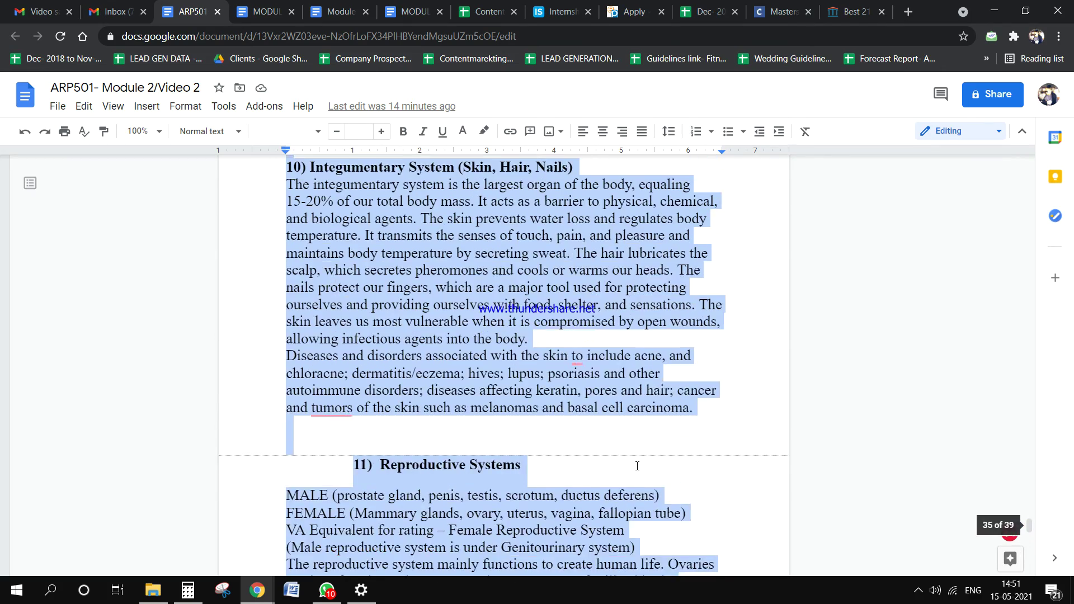
scroll(637, 465, up, 15)
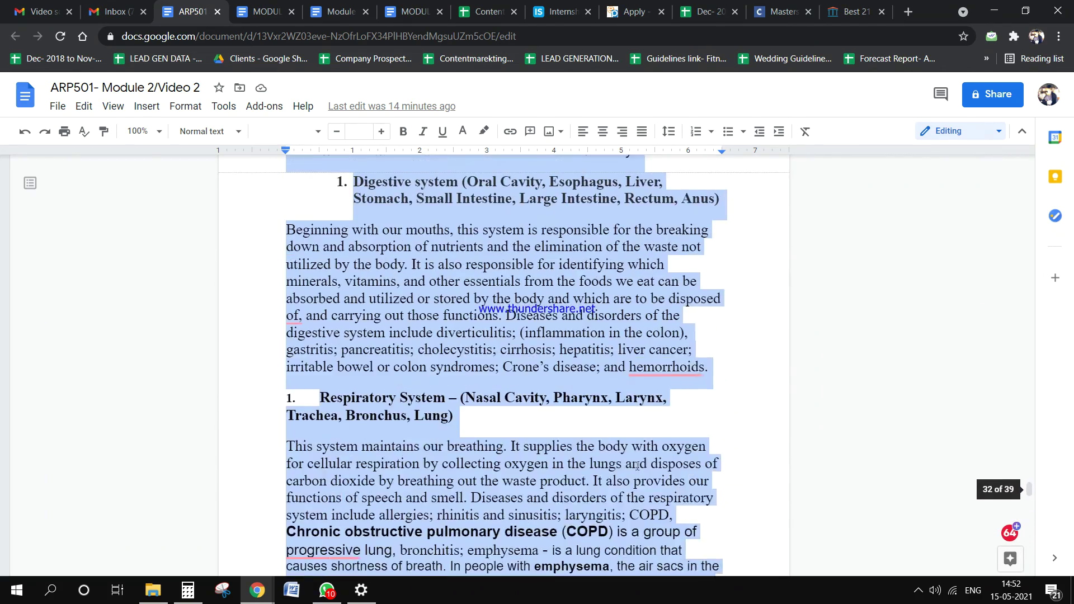
scroll(637, 465, up, 8)
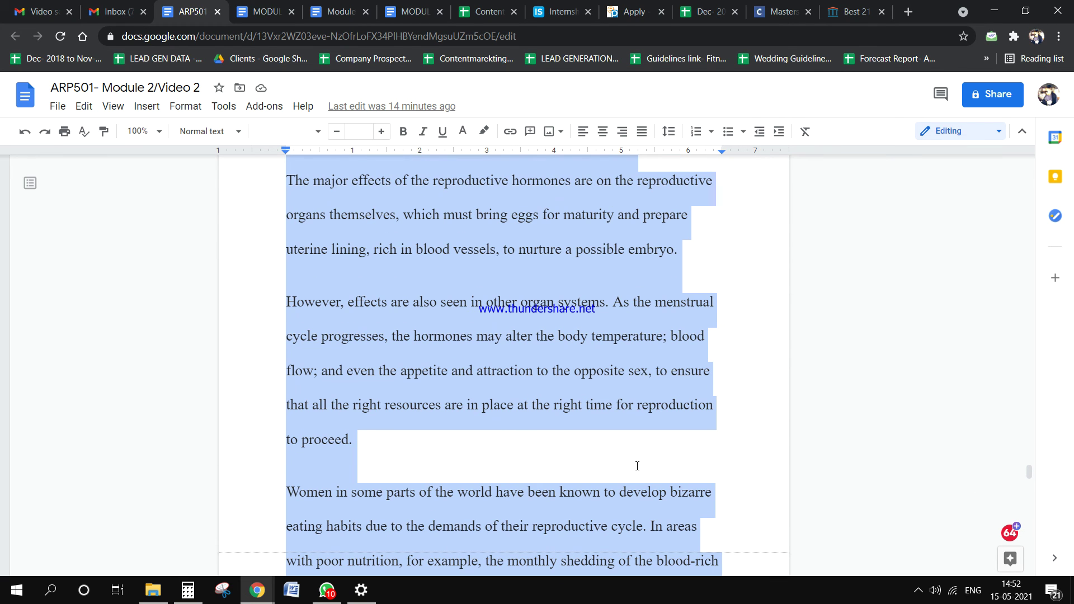
scroll(638, 465, up, 3)
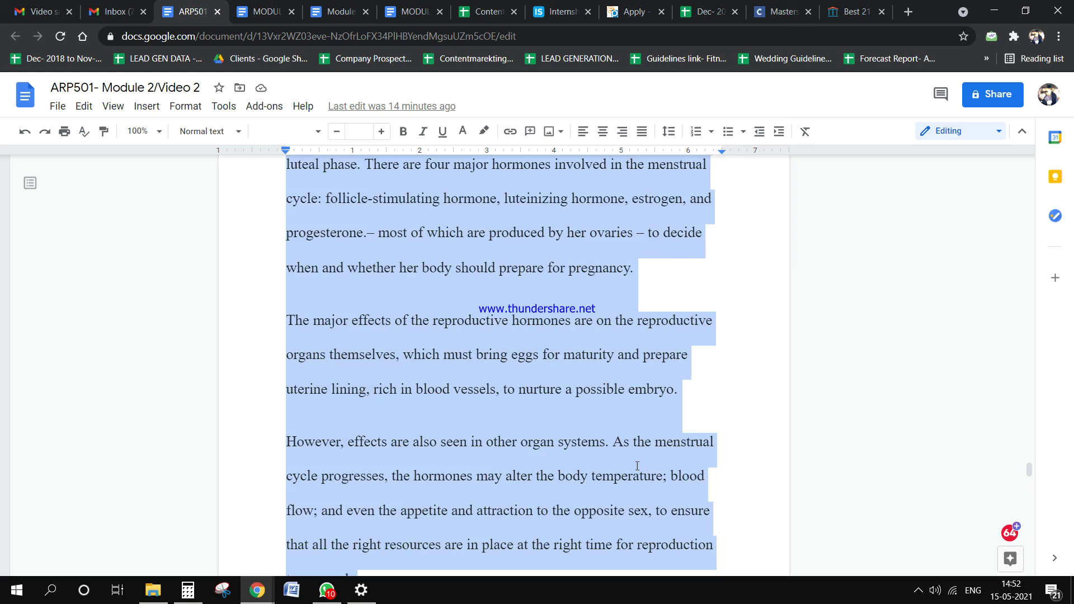
scroll(638, 465, up, 20)
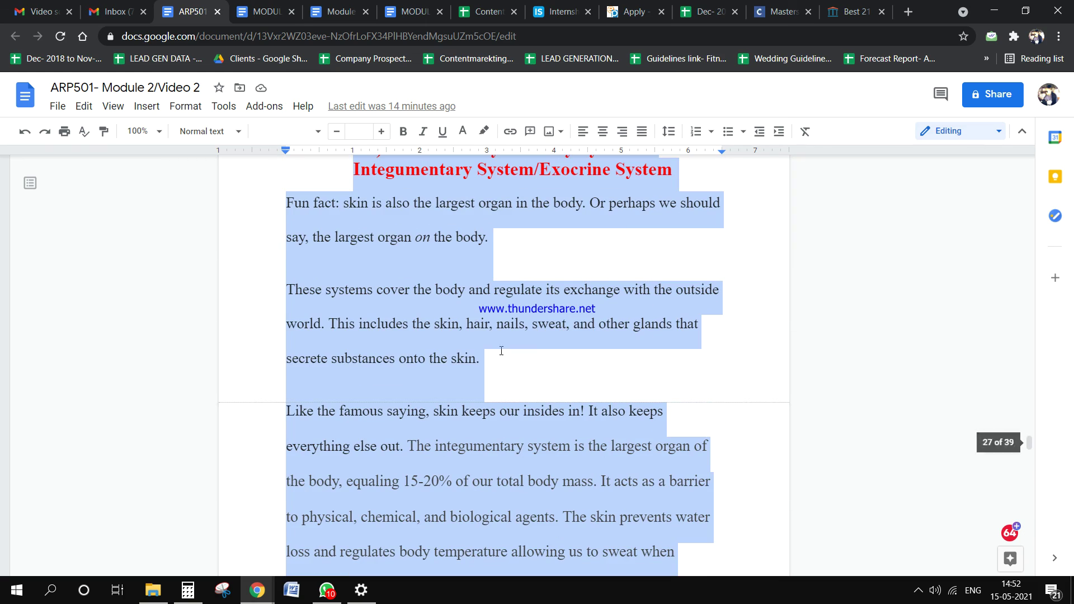
scroll(502, 351, up, 15)
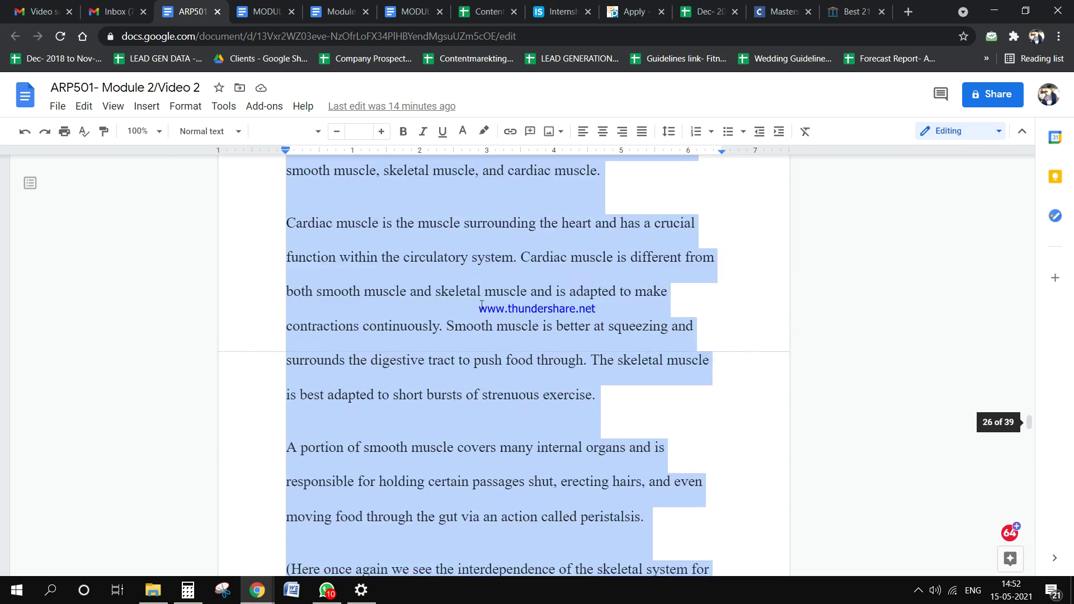
scroll(481, 305, up, 15)
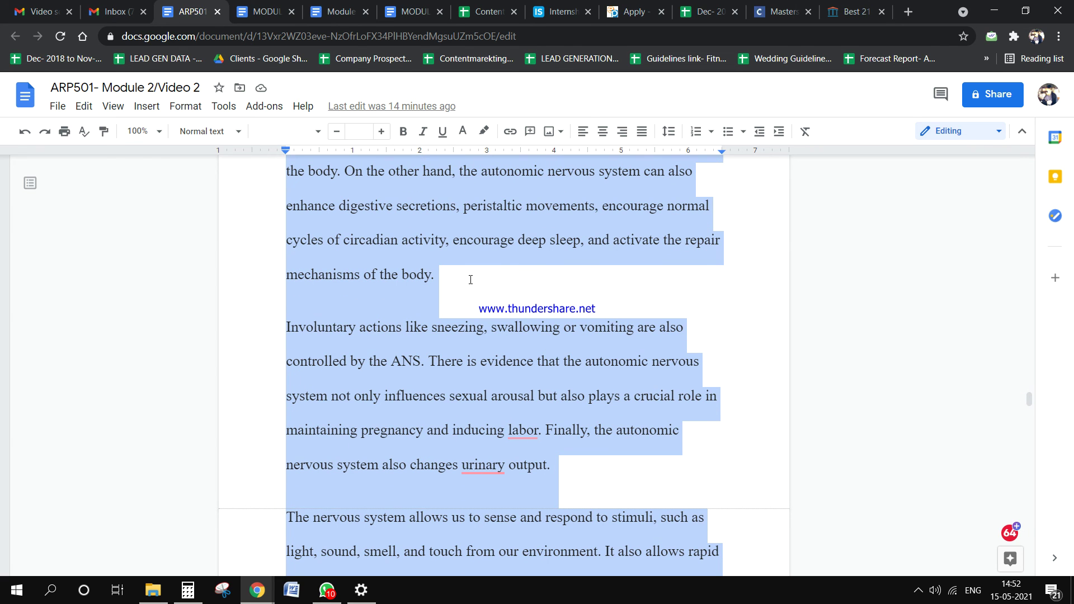
scroll(473, 269, up, 5)
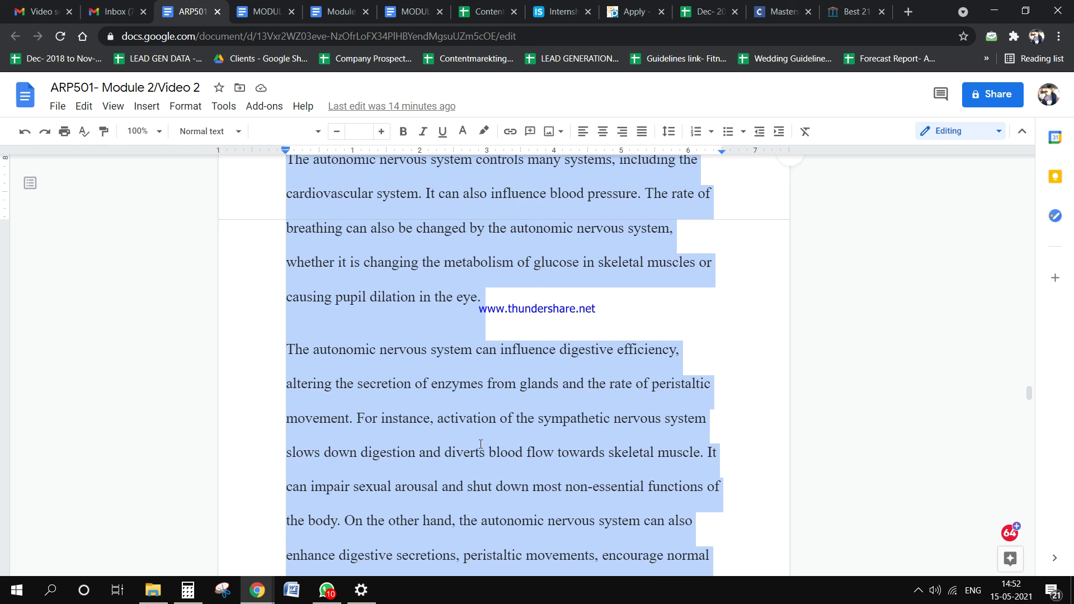
scroll(1034, 385, up, 8)
drag(1034, 386, 851, 204)
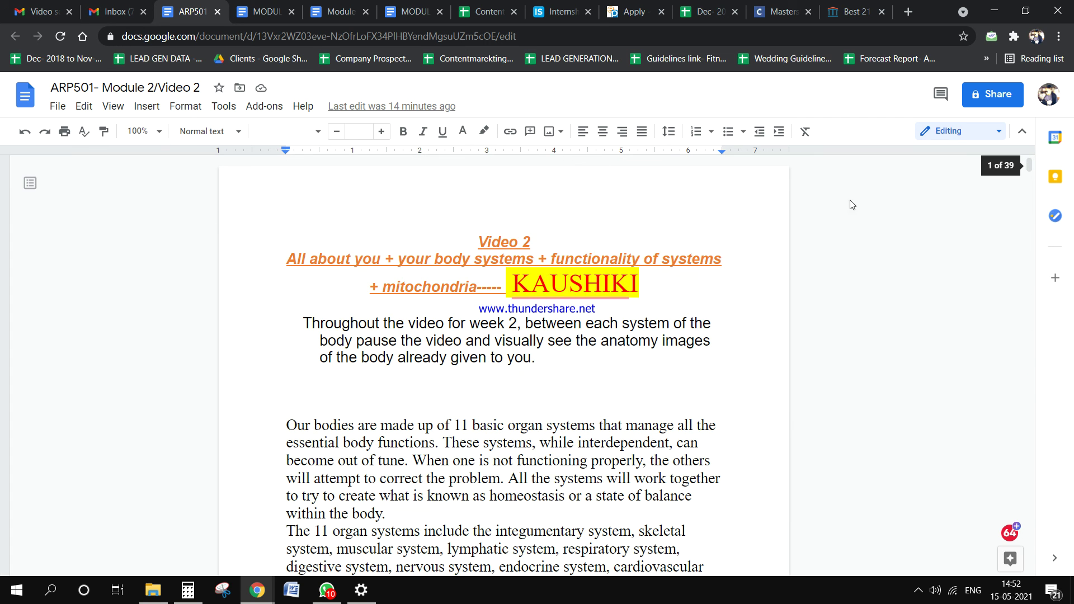